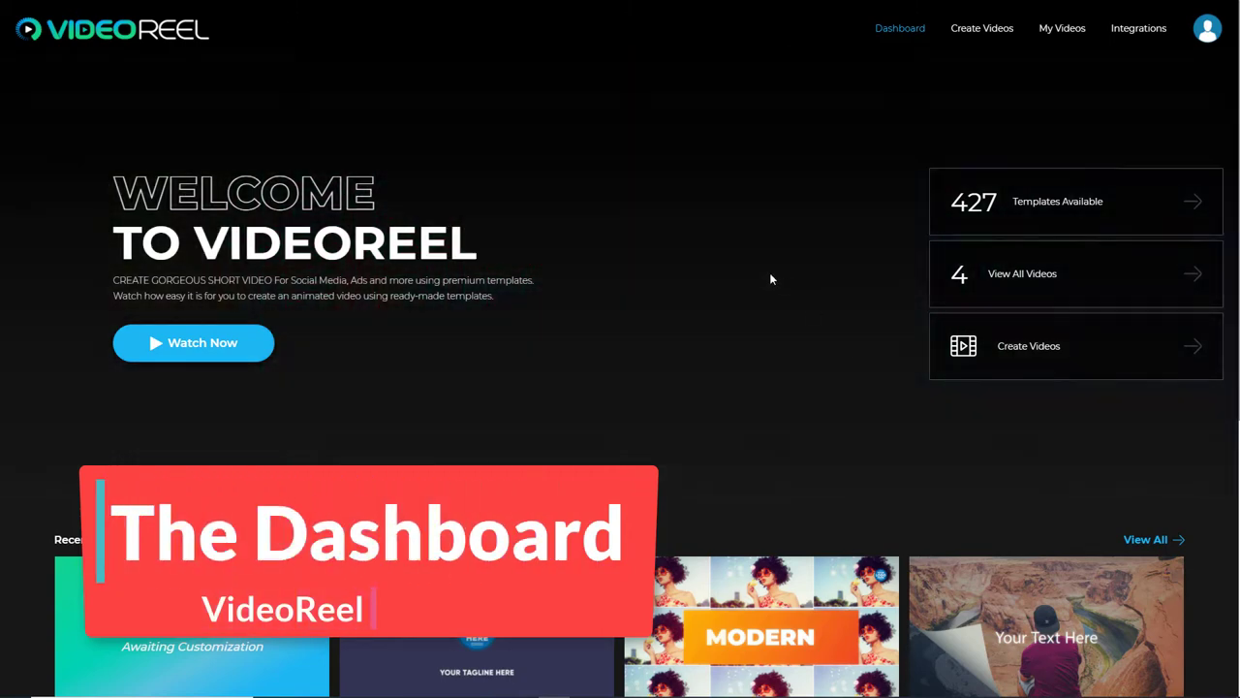
Look over the integrations page, then start a video from a previewed template
scroll(696, 339, down, 2)
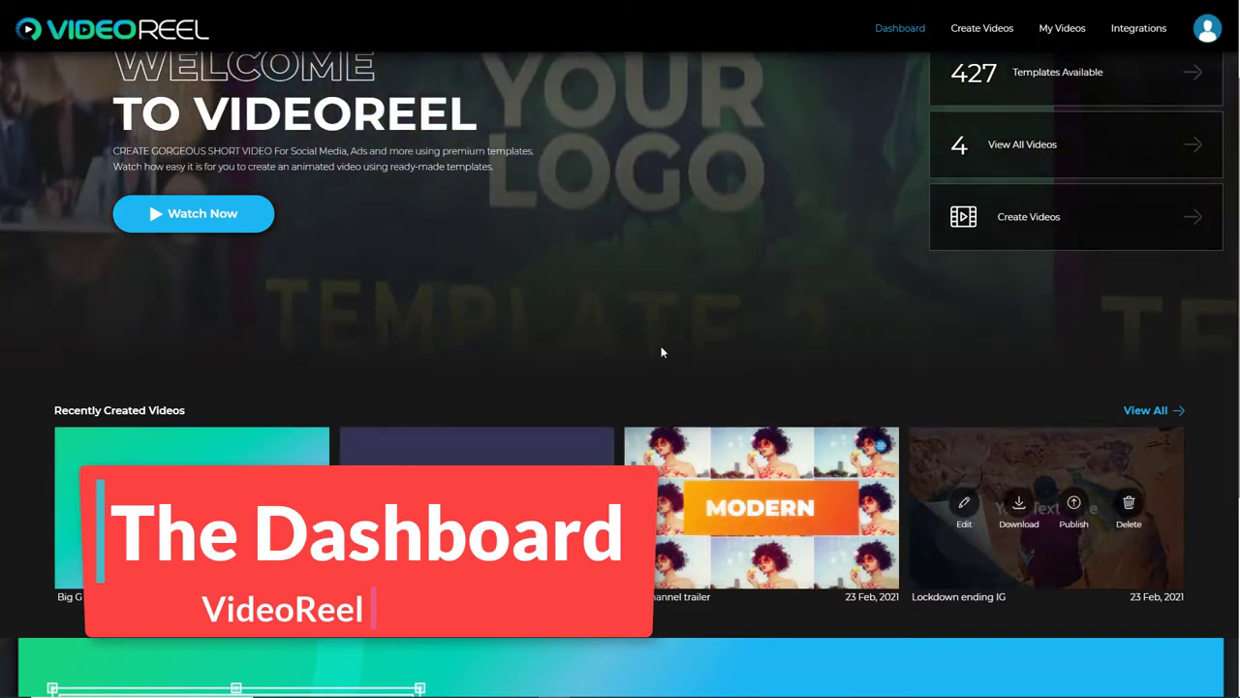
scroll(562, 296, down, 5)
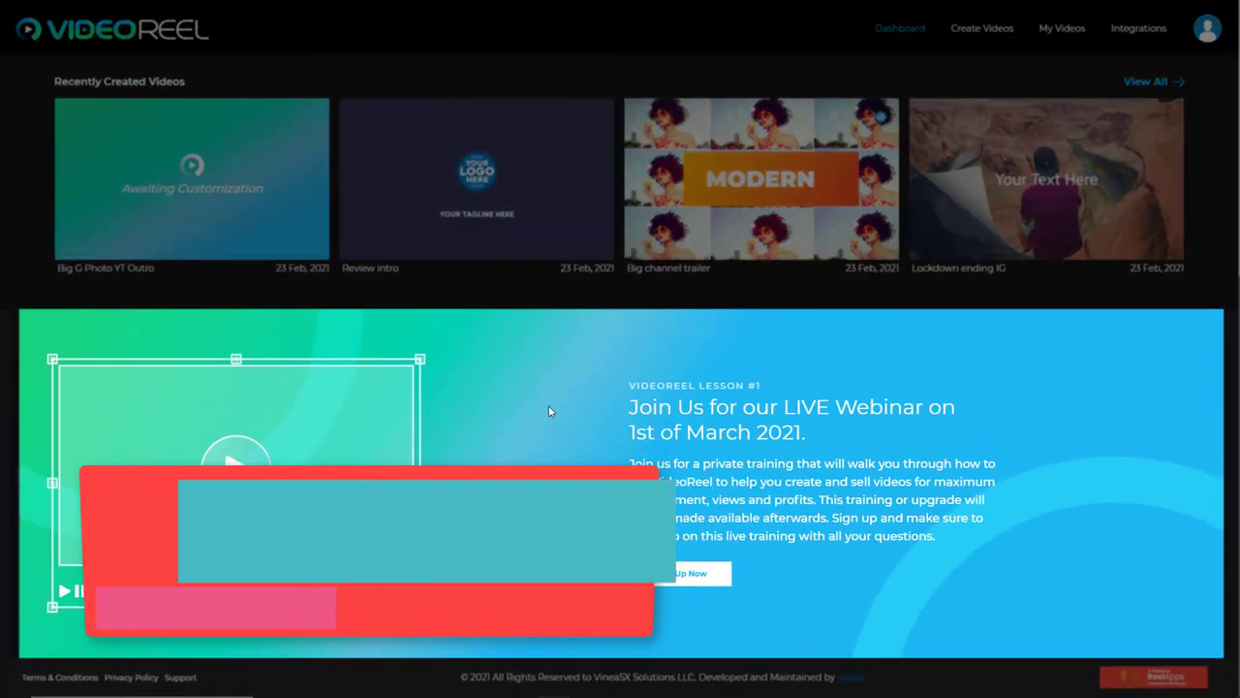
scroll(640, 510, up, 6)
scroll(640, 511, up, 1)
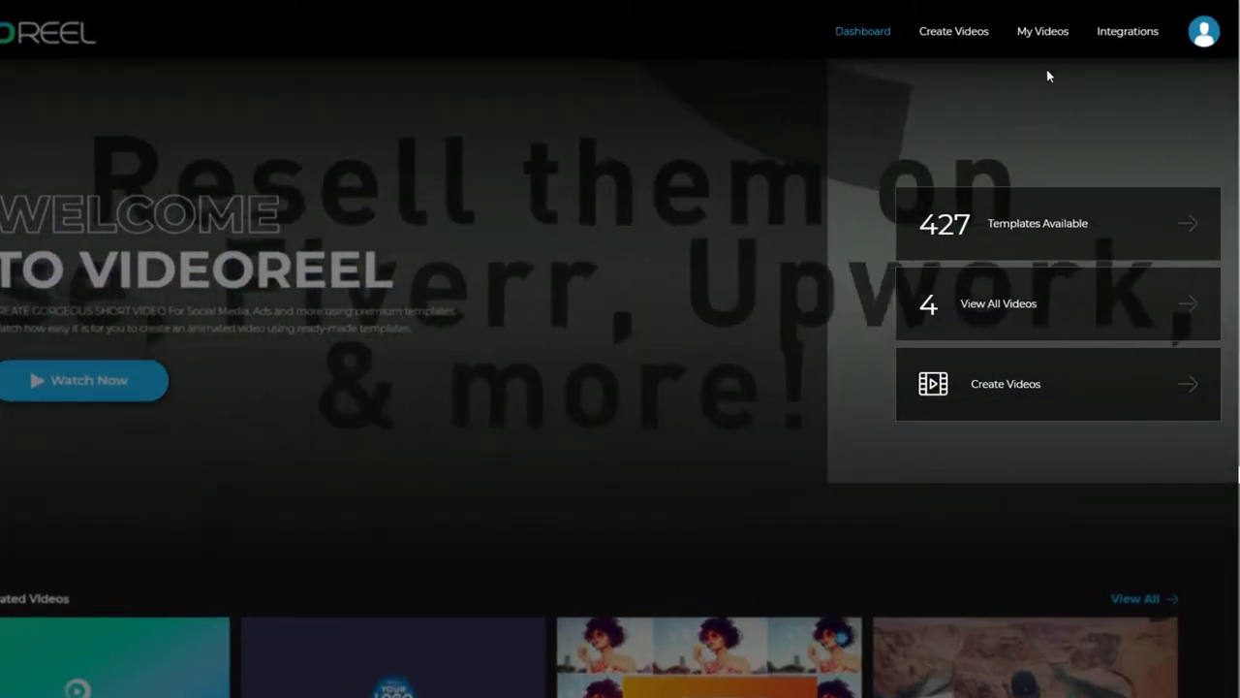
click(1126, 33)
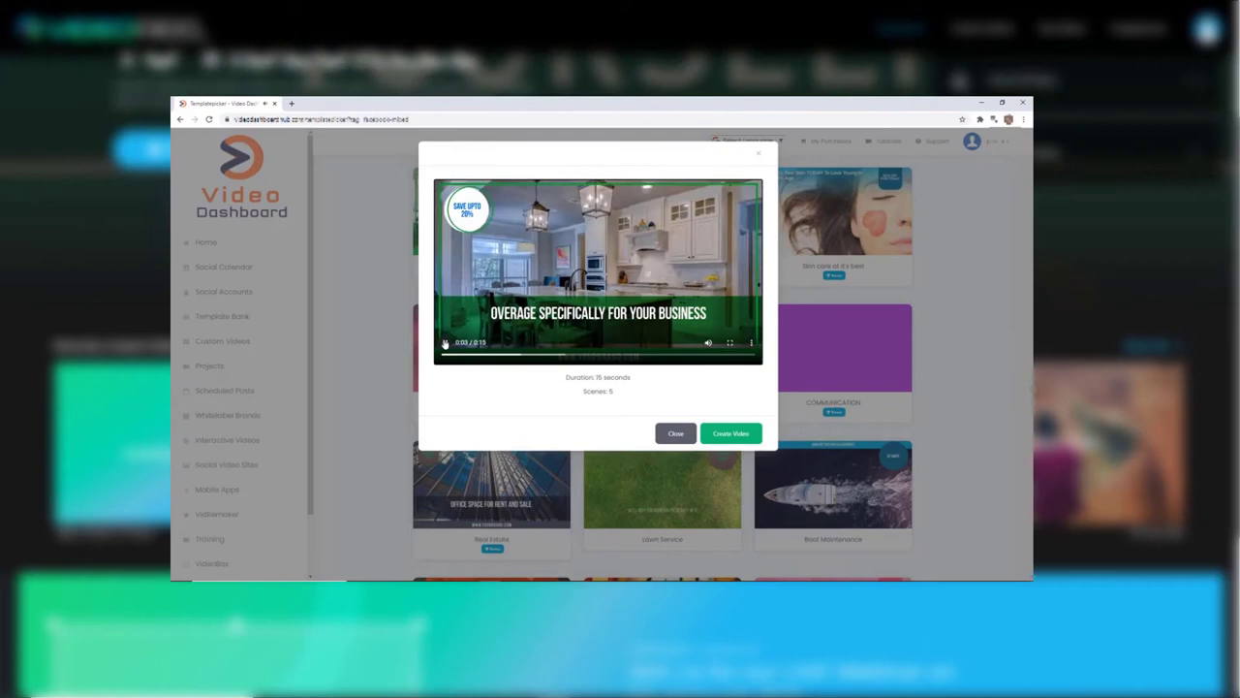
click(728, 433)
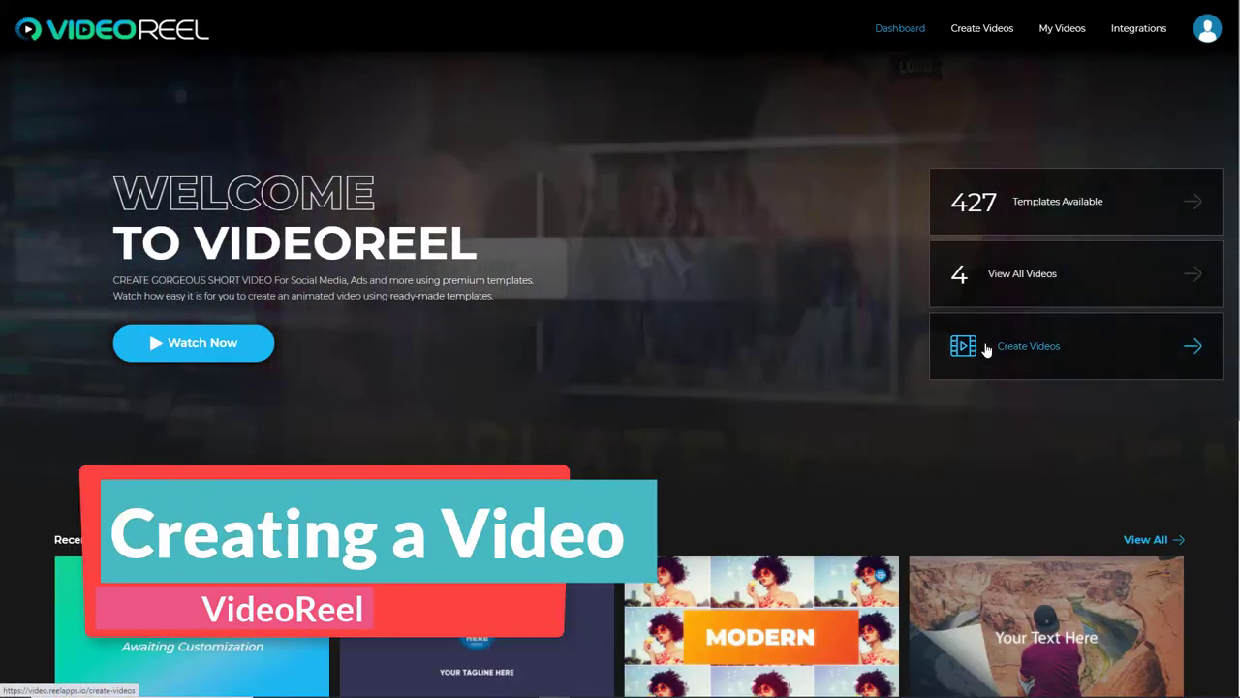
Browse Create Videos in the Premium category and preview the Fashion slideshow template
click(987, 348)
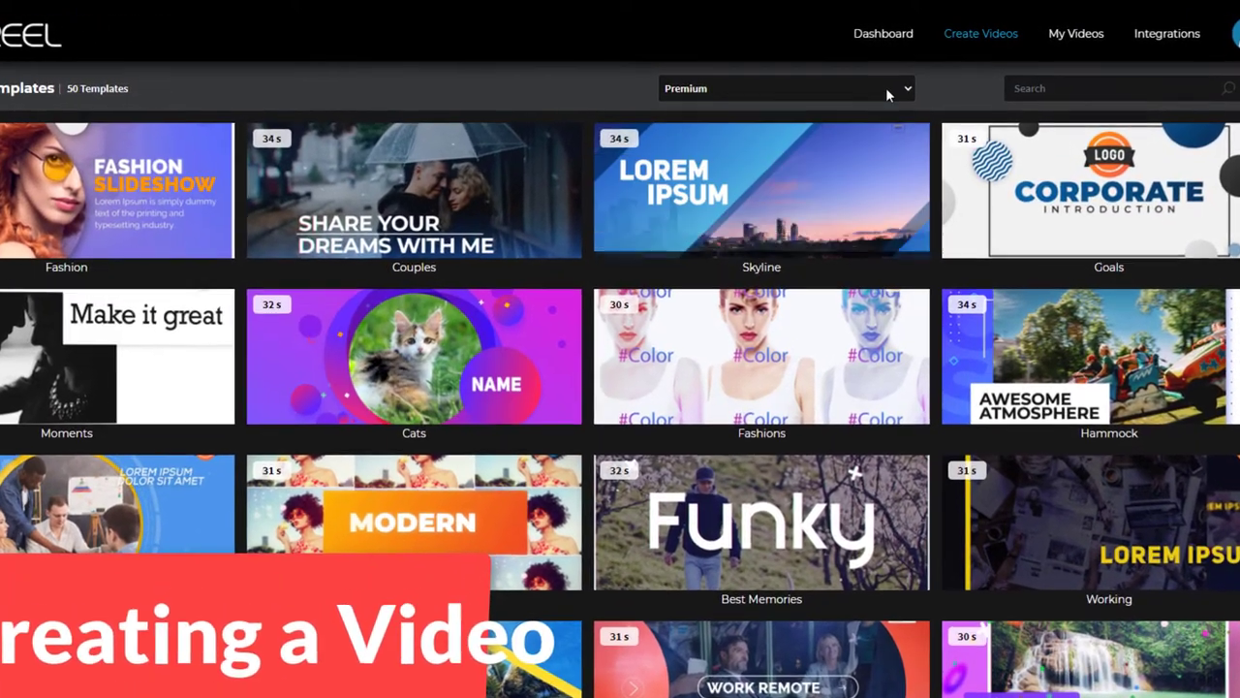
click(885, 87)
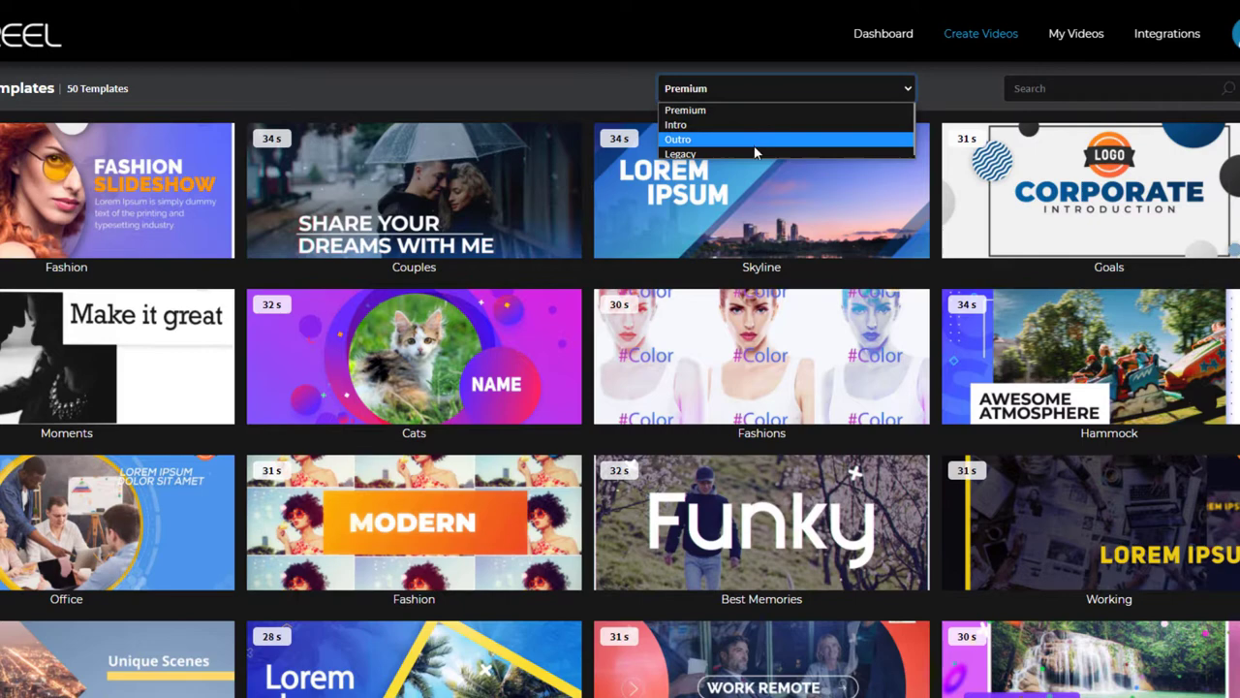
click(717, 111)
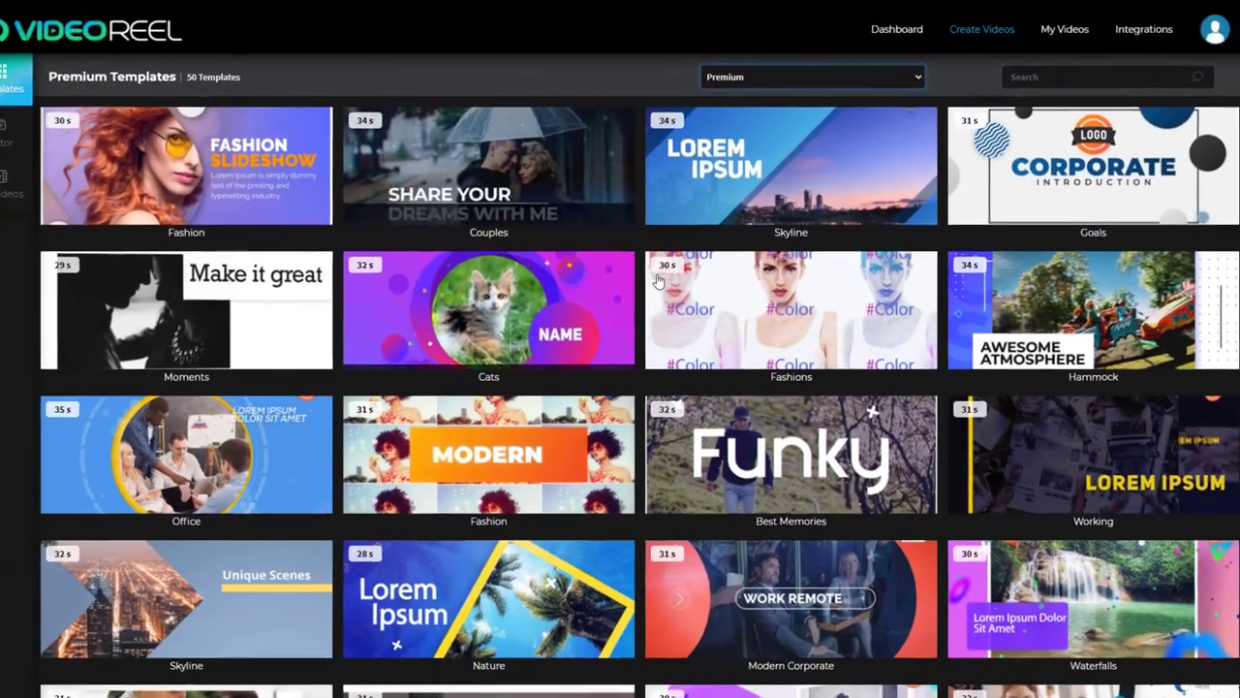
mouse_move(89, 179)
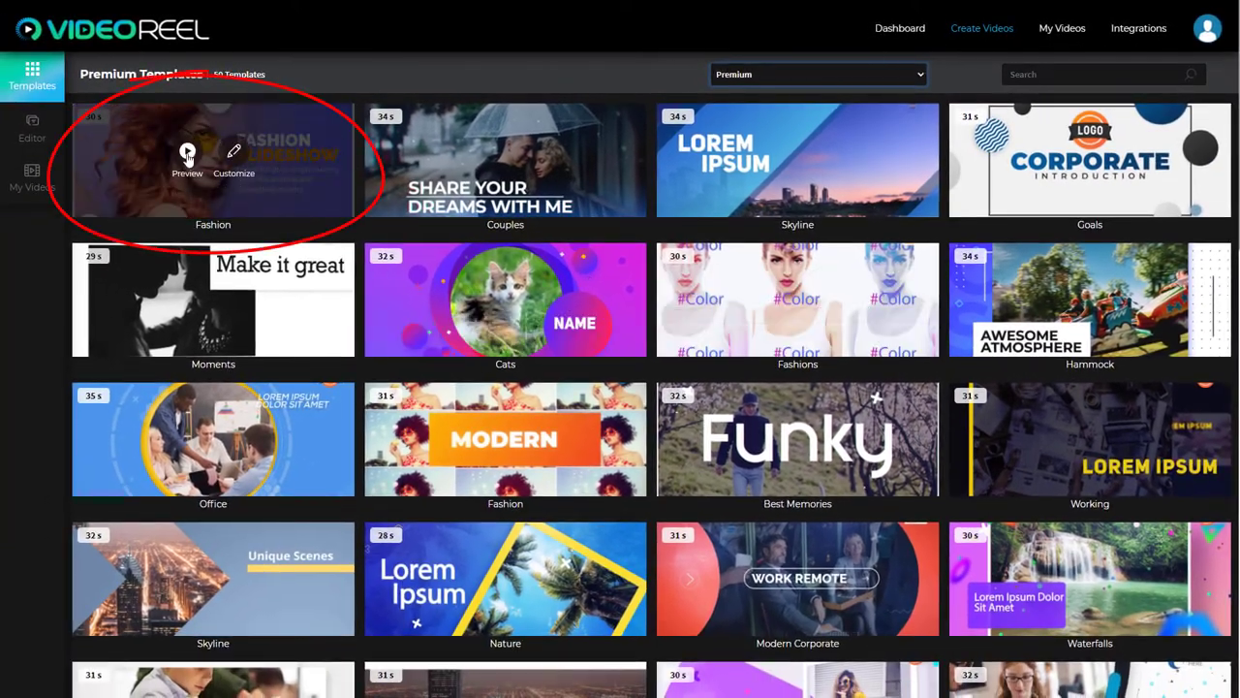
click(187, 155)
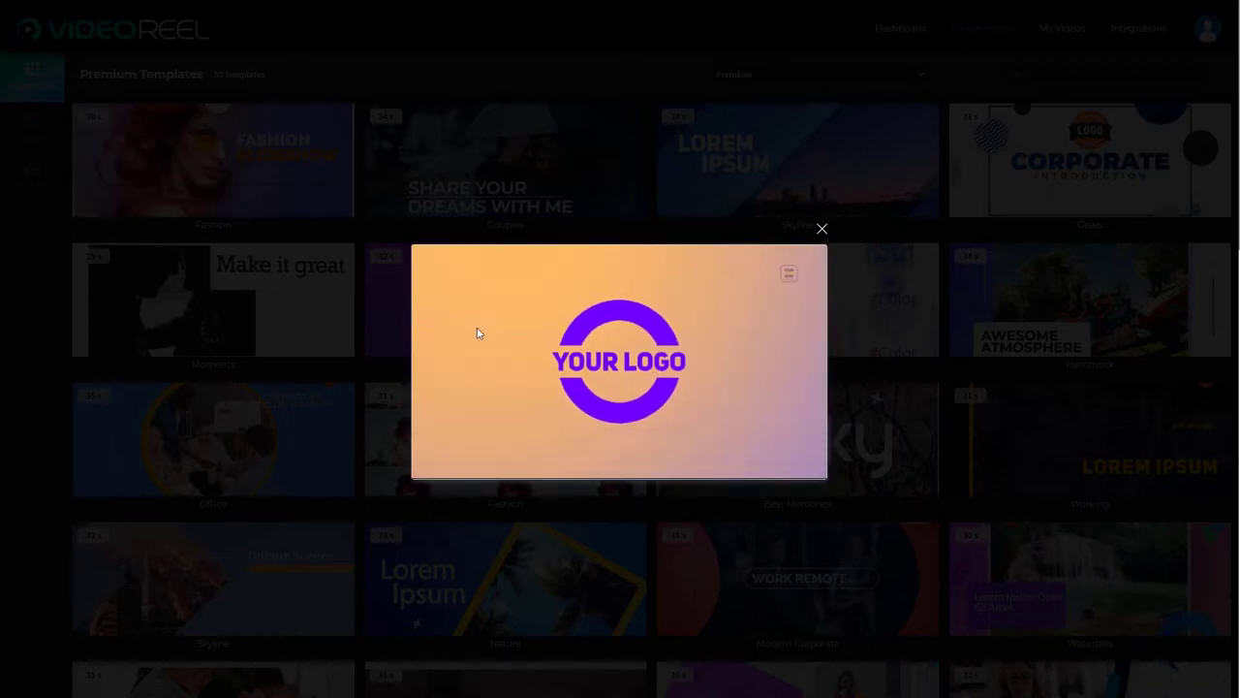
mouse_move(756, 411)
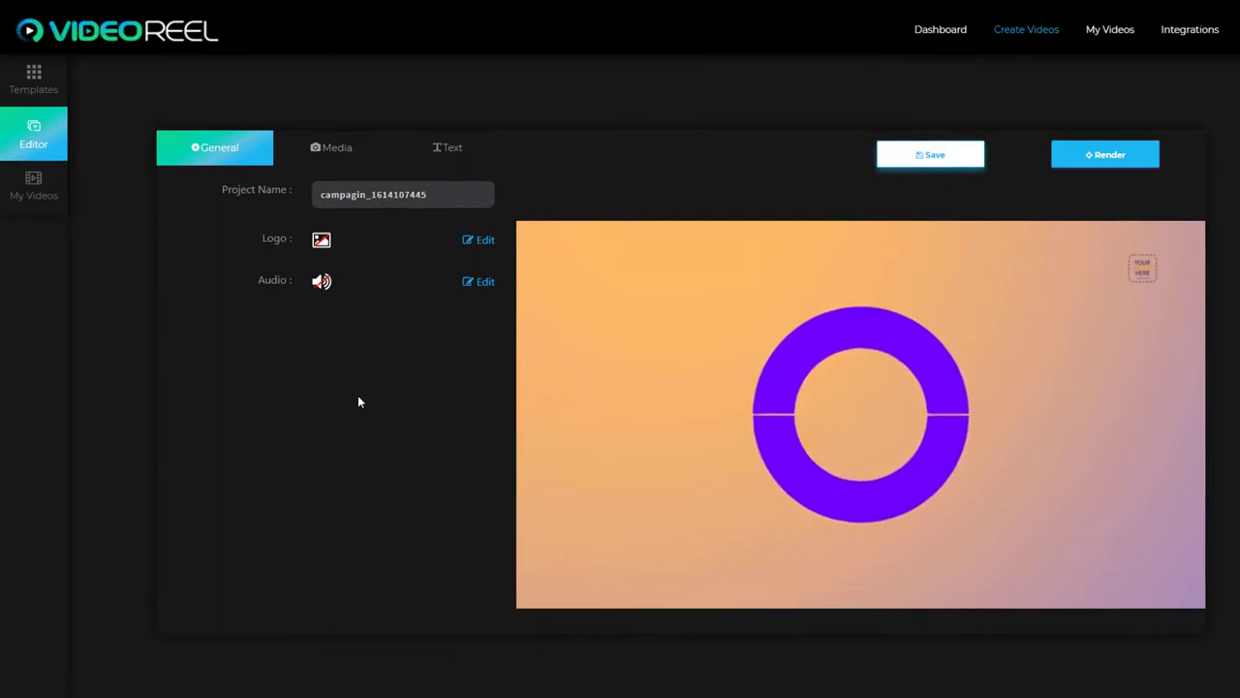
Rename the project to Demo78 and pick a custom logo from the Your Library images
drag(356, 186, 409, 186)
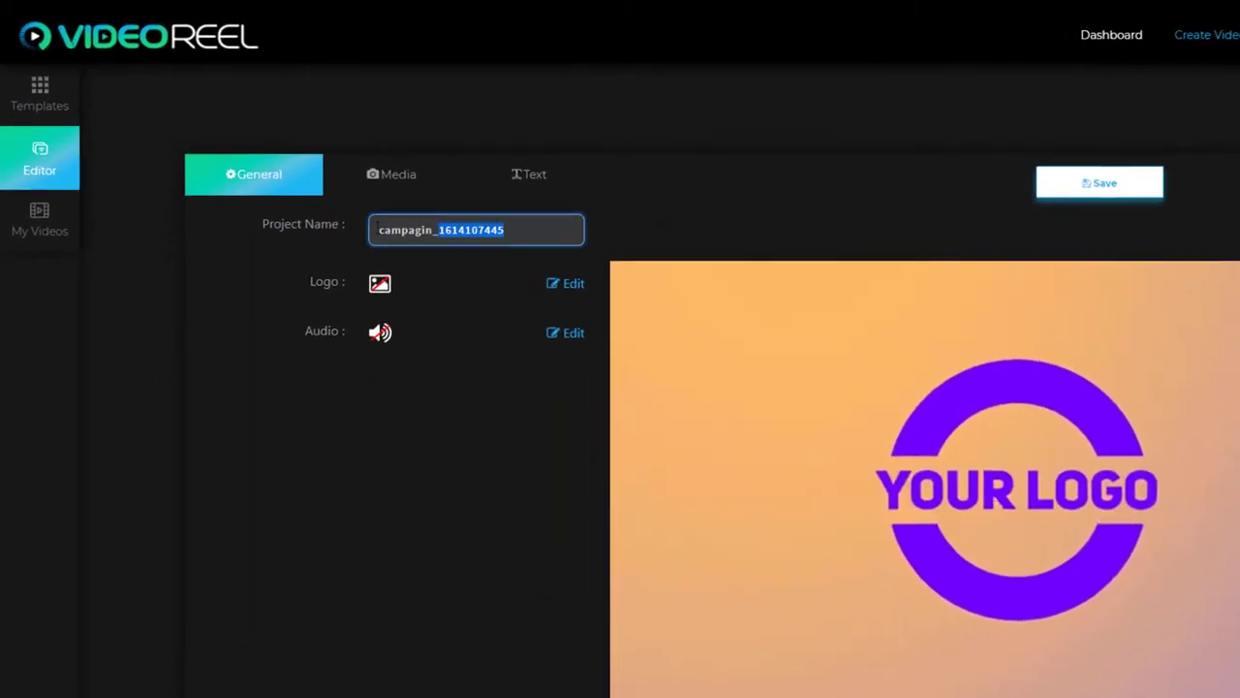
key(ctrl+a)
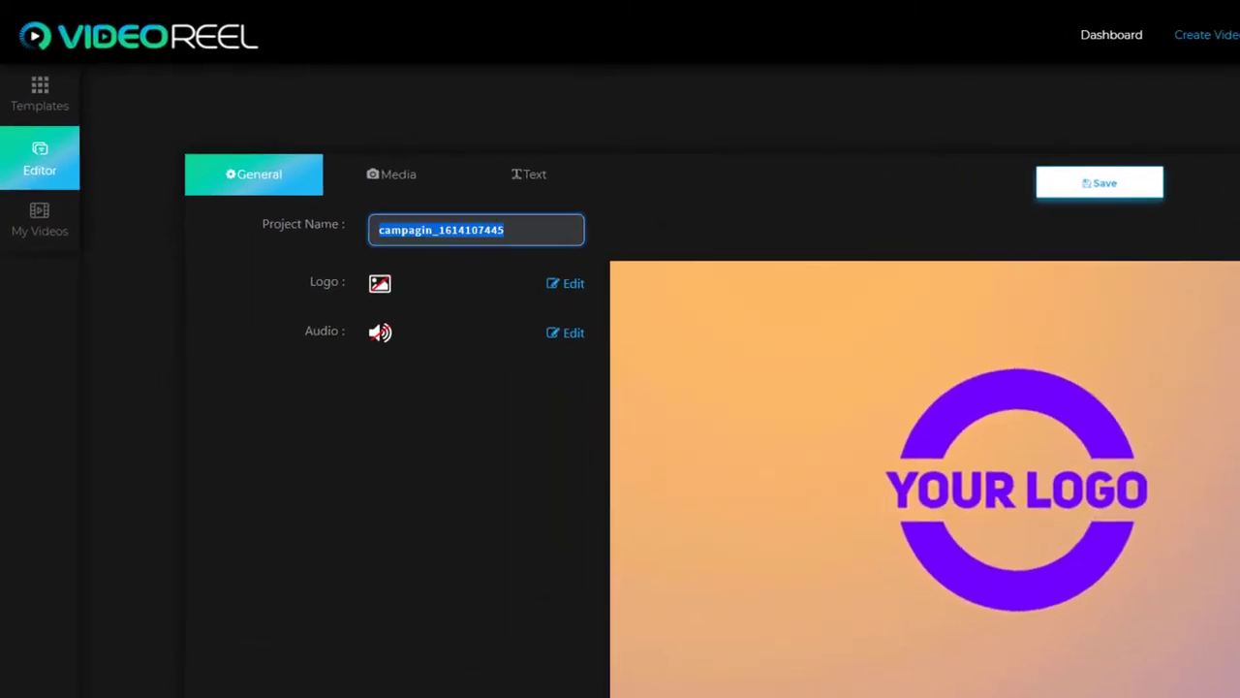
text(Demo)
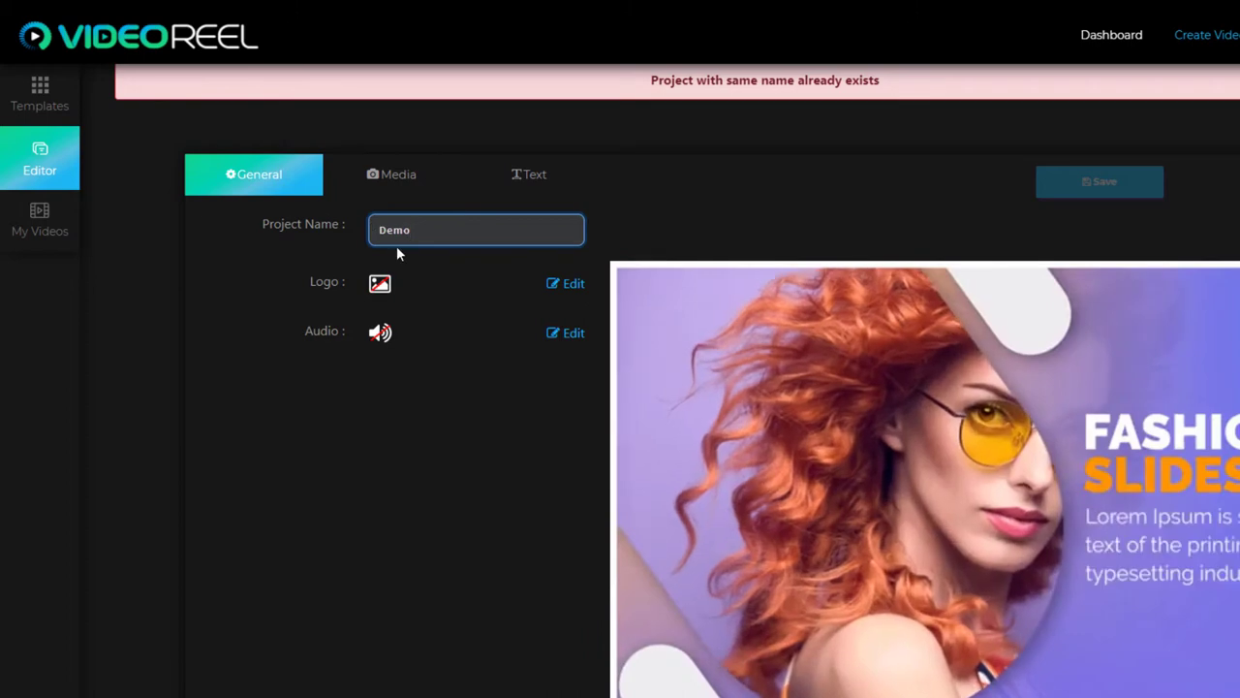
text(7)
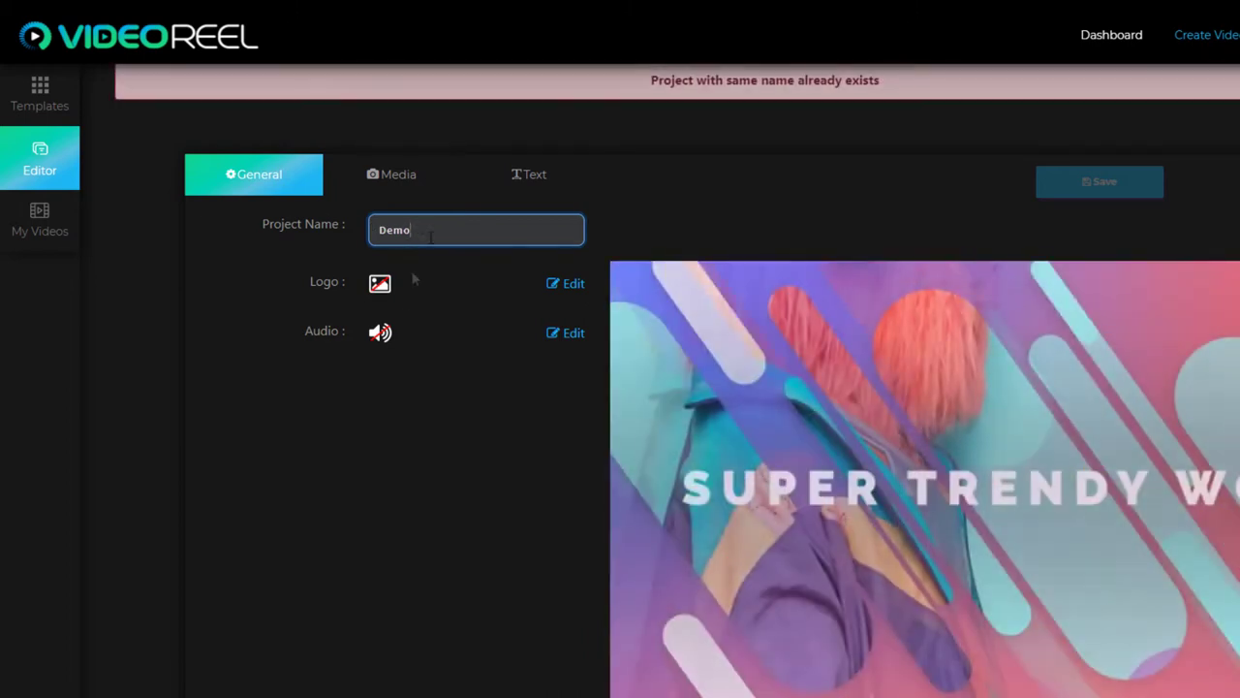
click(382, 412)
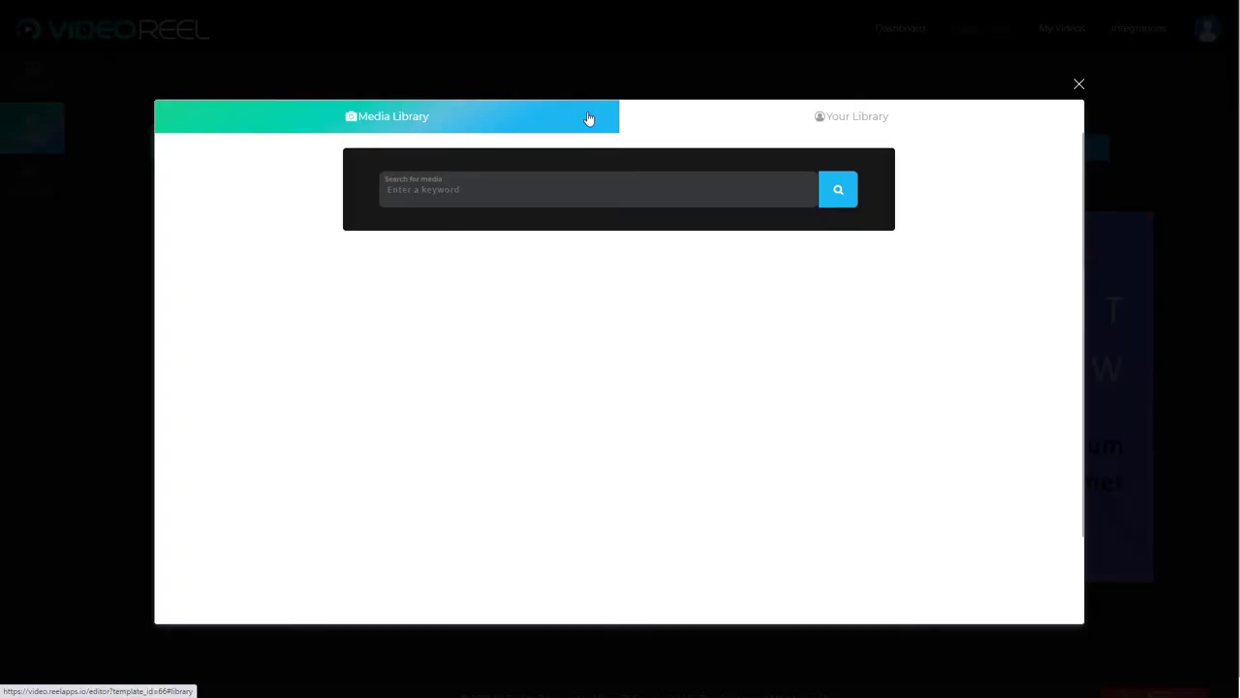
click(707, 118)
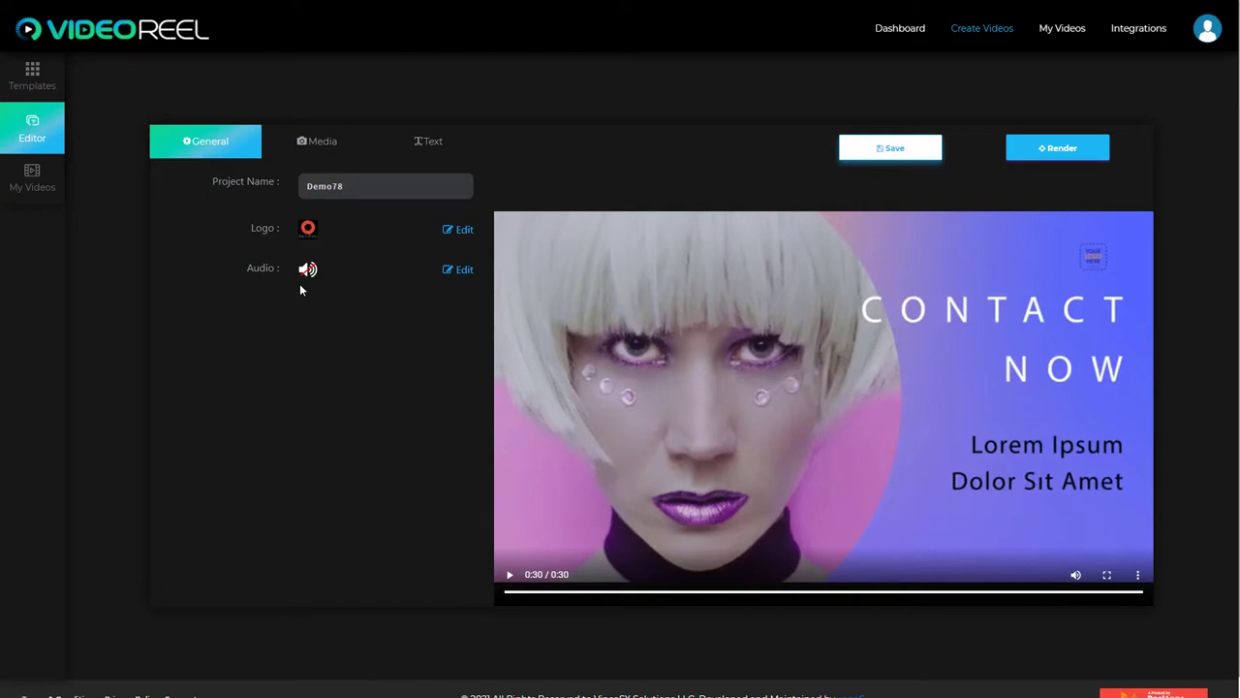
Check the Text To Speech option, then apply the stock Hesitation track as the audio
click(457, 271)
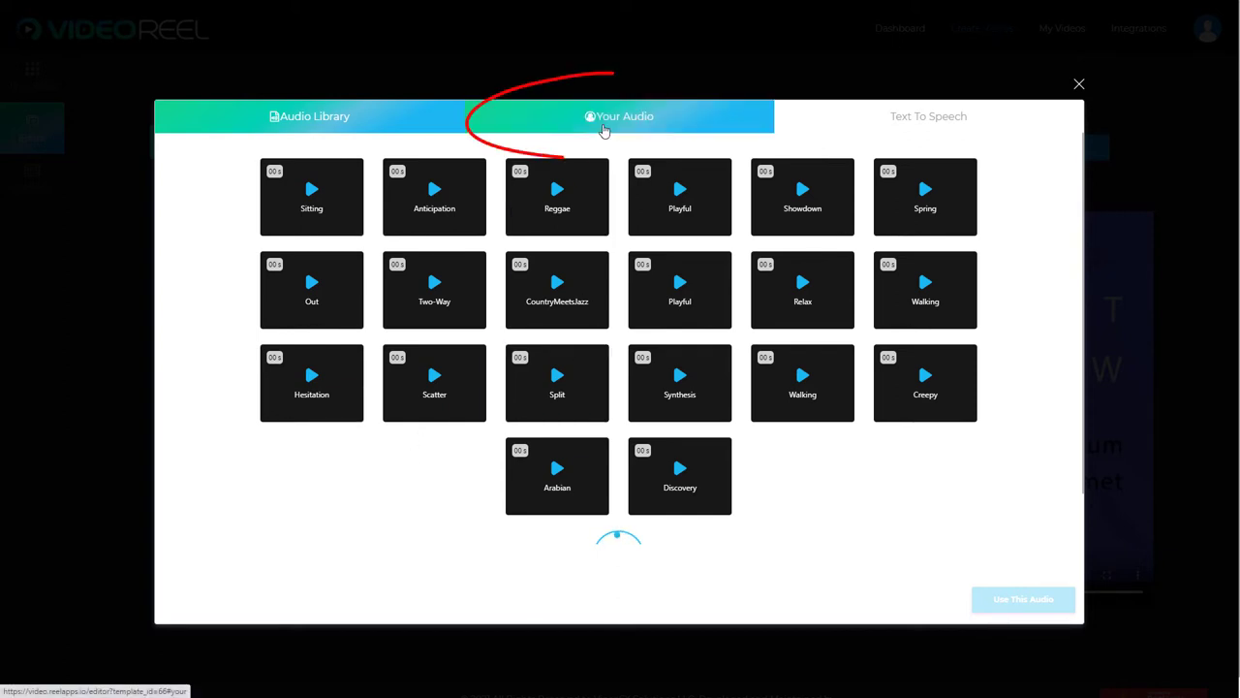
click(901, 122)
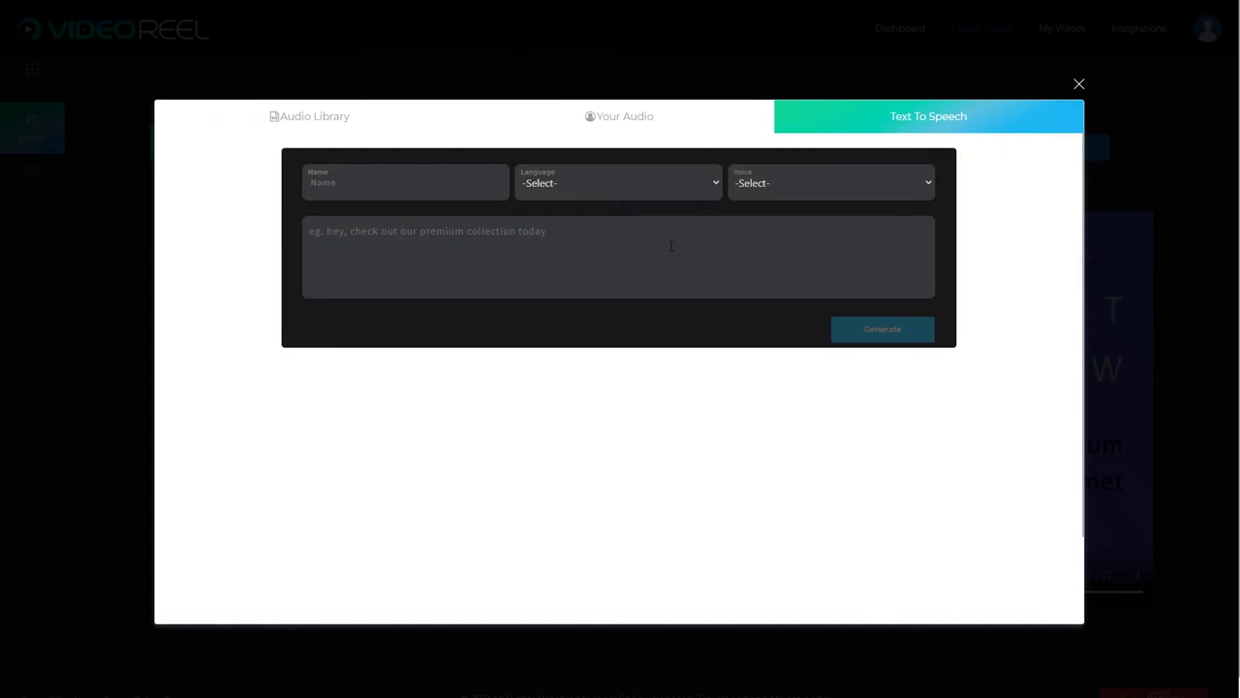
click(338, 129)
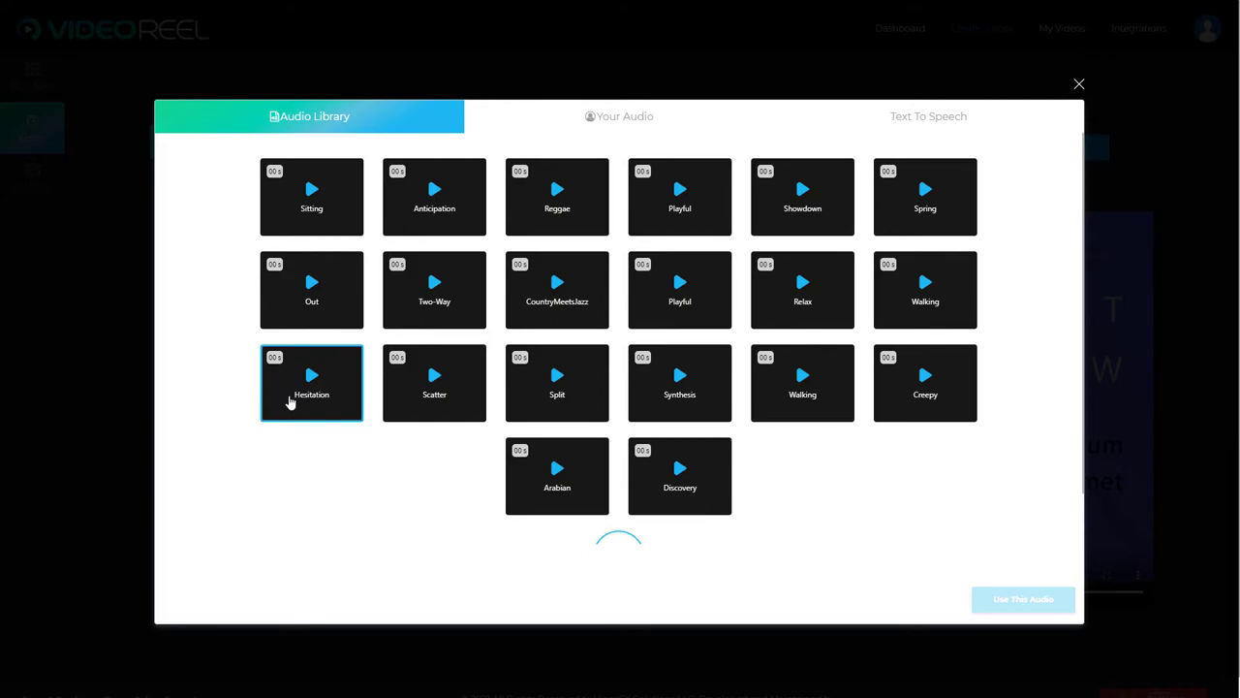
click(1004, 601)
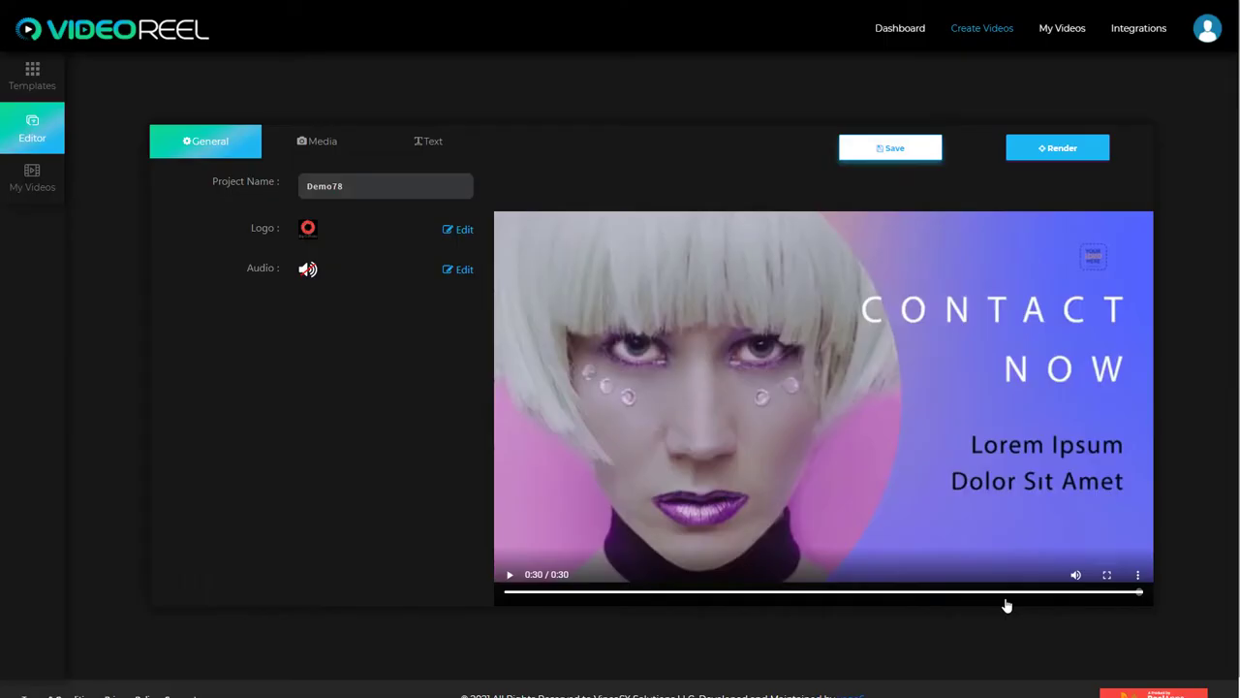
Replace Image1 with the stock 'fashion' photo of a woman with flying red hair
click(316, 143)
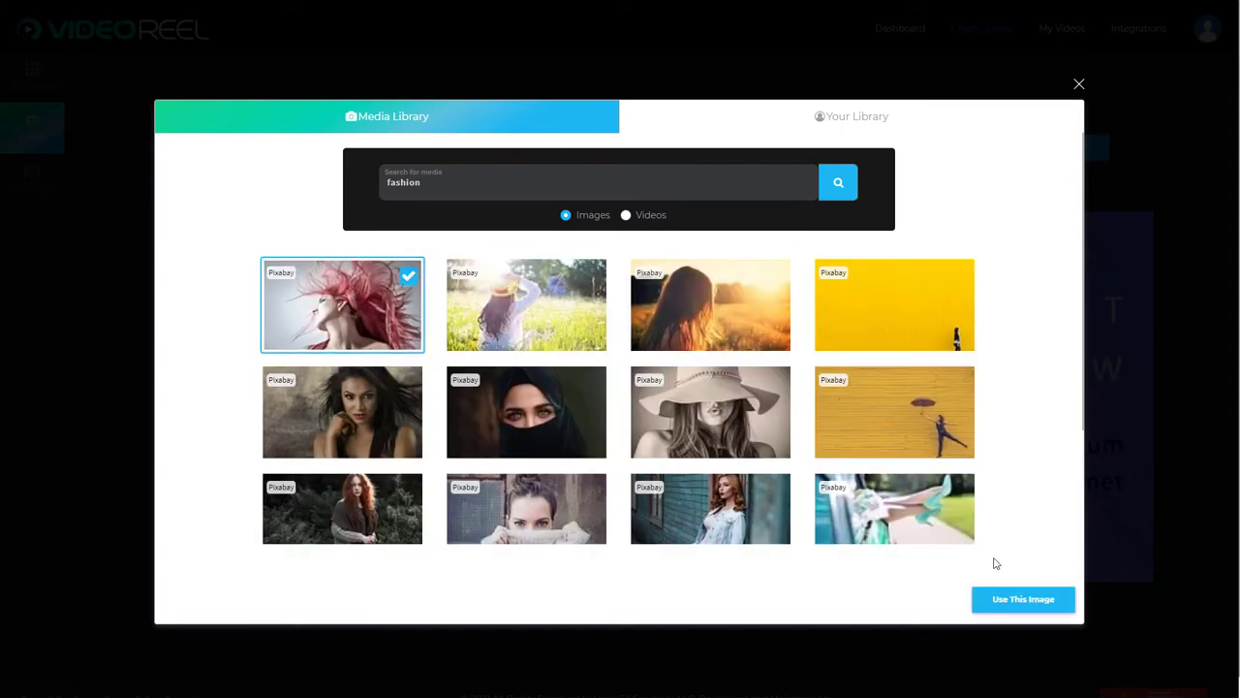
click(1023, 599)
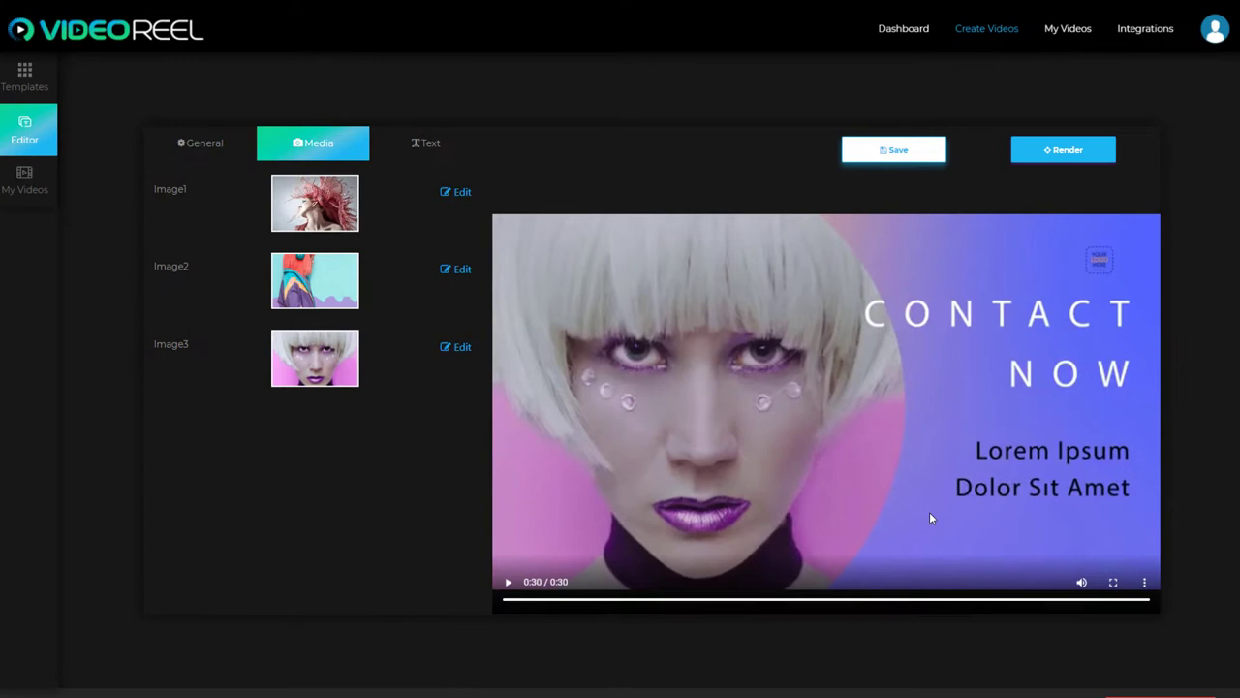
Swap the stock clothing-rack fashion video clip into the second media slot
click(437, 307)
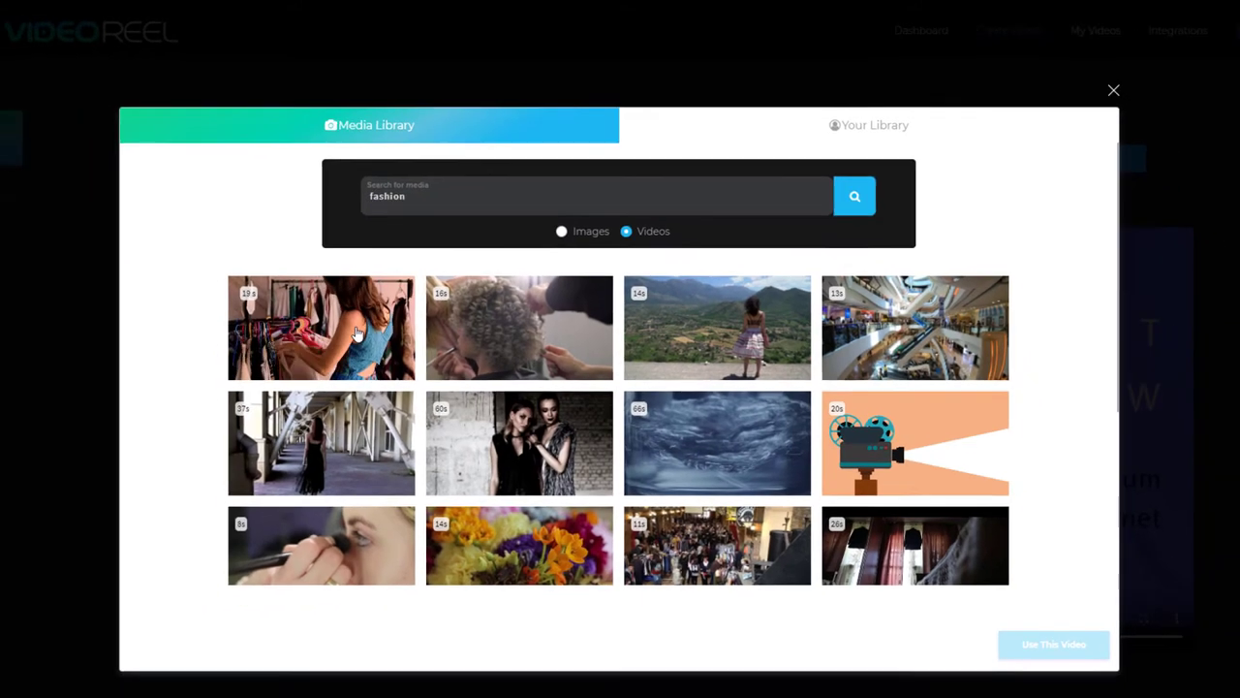
click(339, 355)
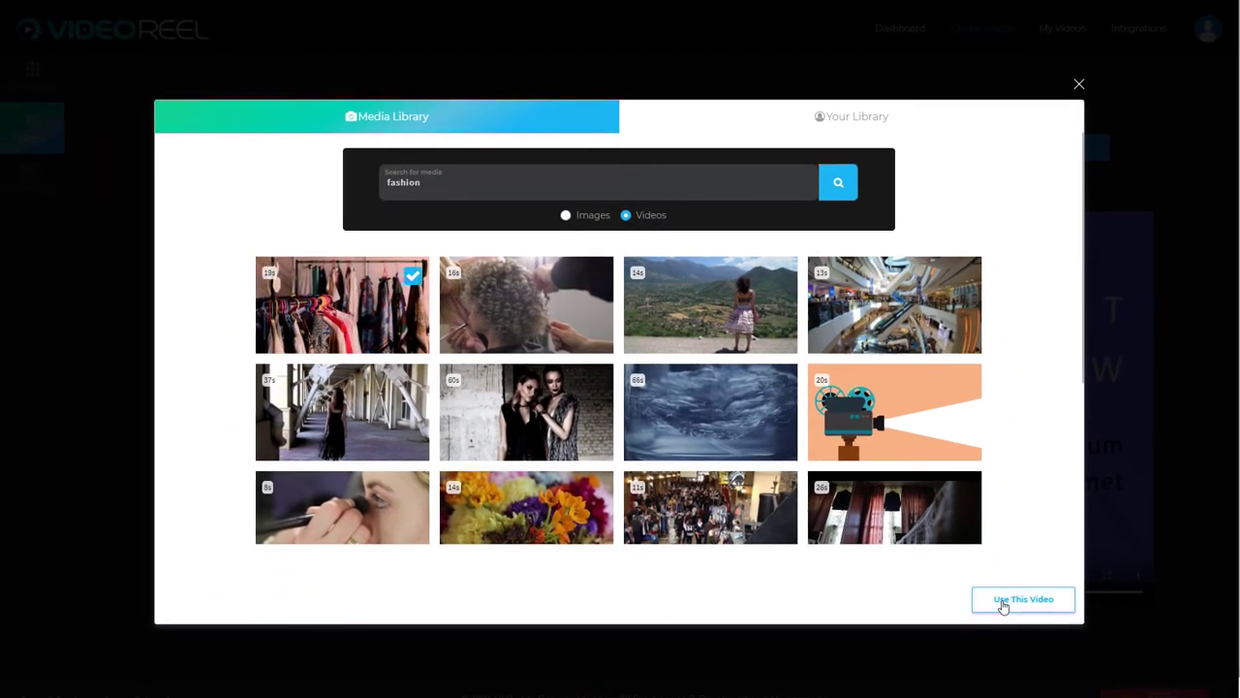
click(988, 611)
Replace Image2 with the stock fashion photo of a woman in a denim jacket
click(455, 347)
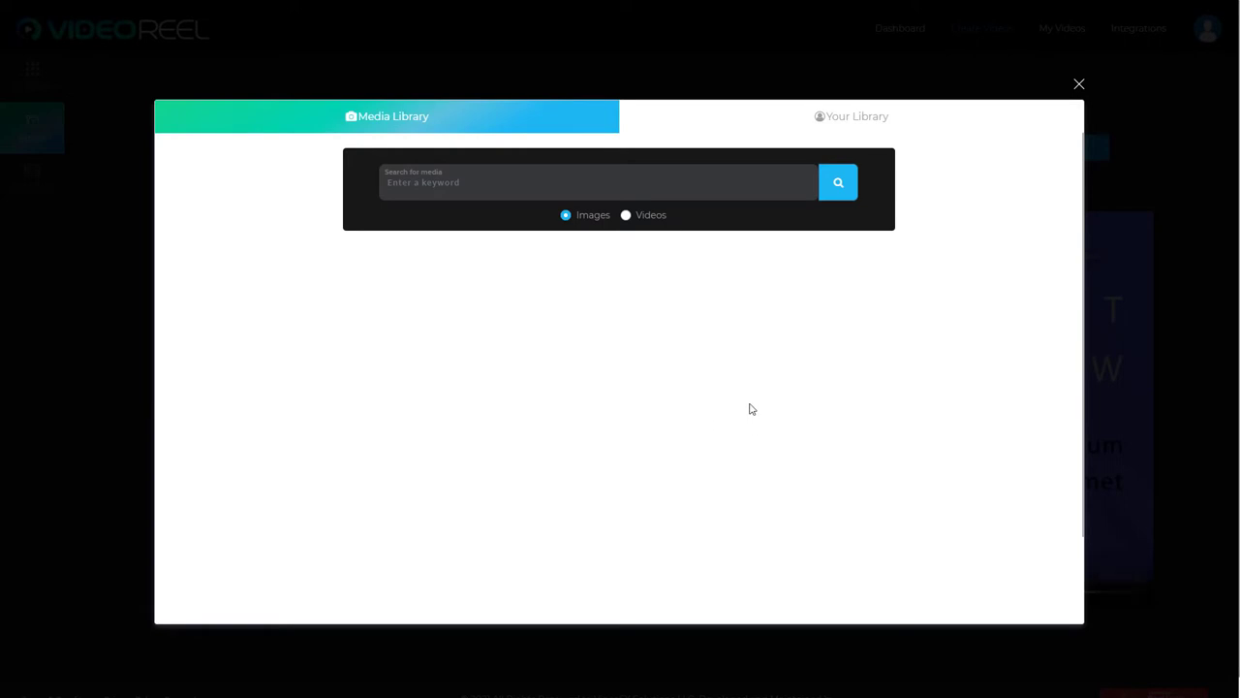
click(613, 190)
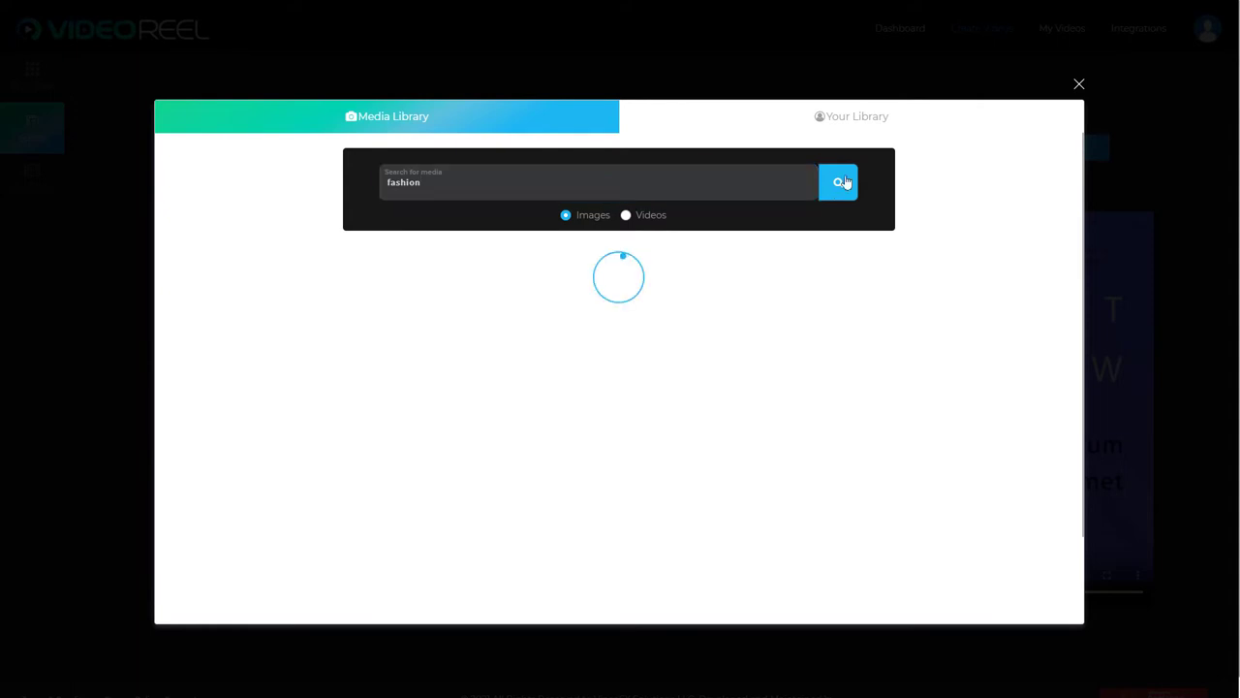
scroll(459, 436, down, 2)
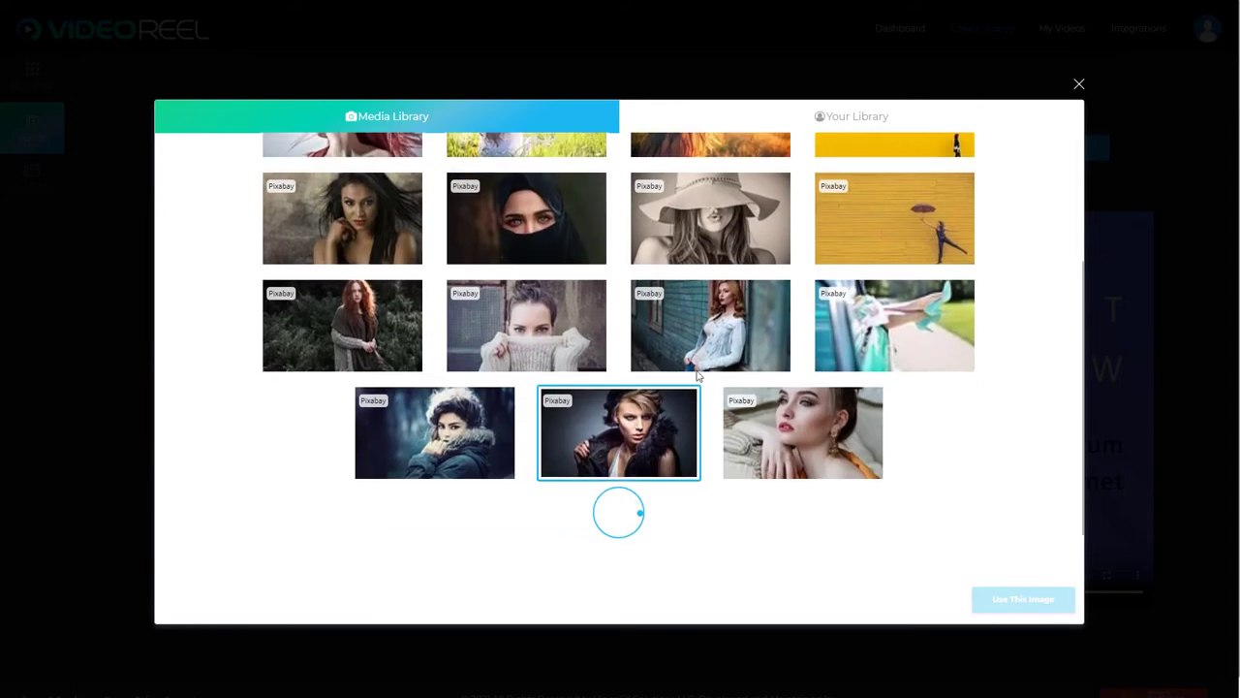
click(710, 324)
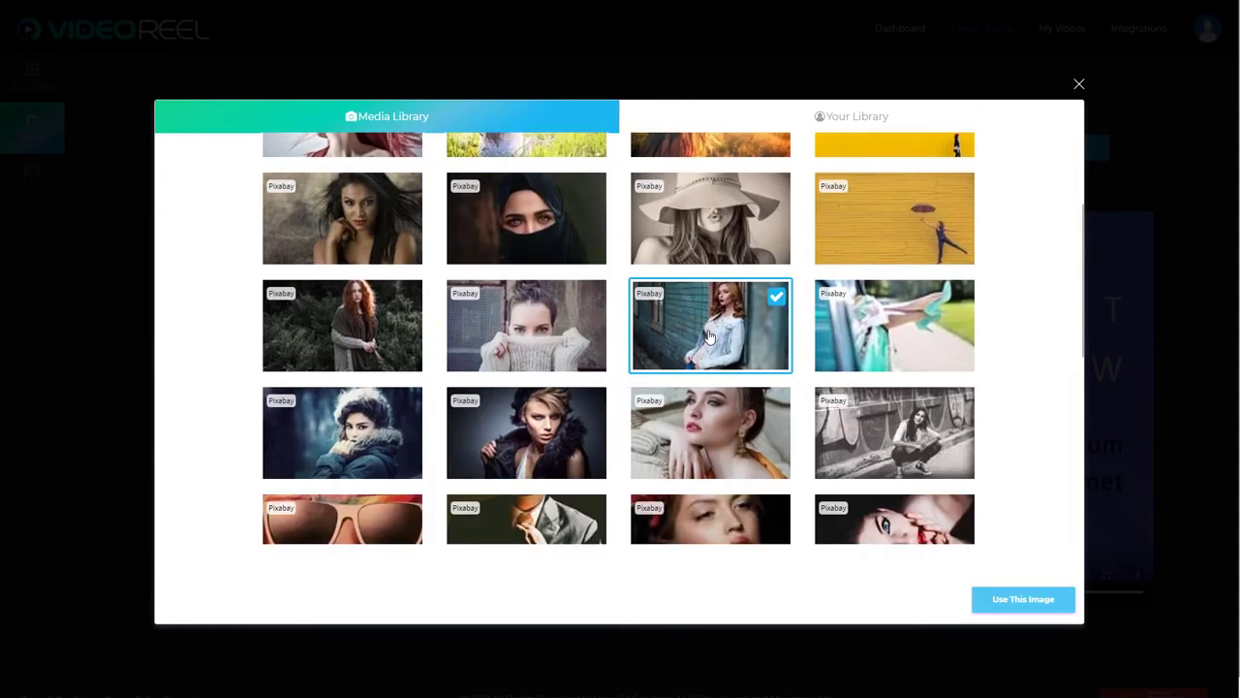
click(989, 601)
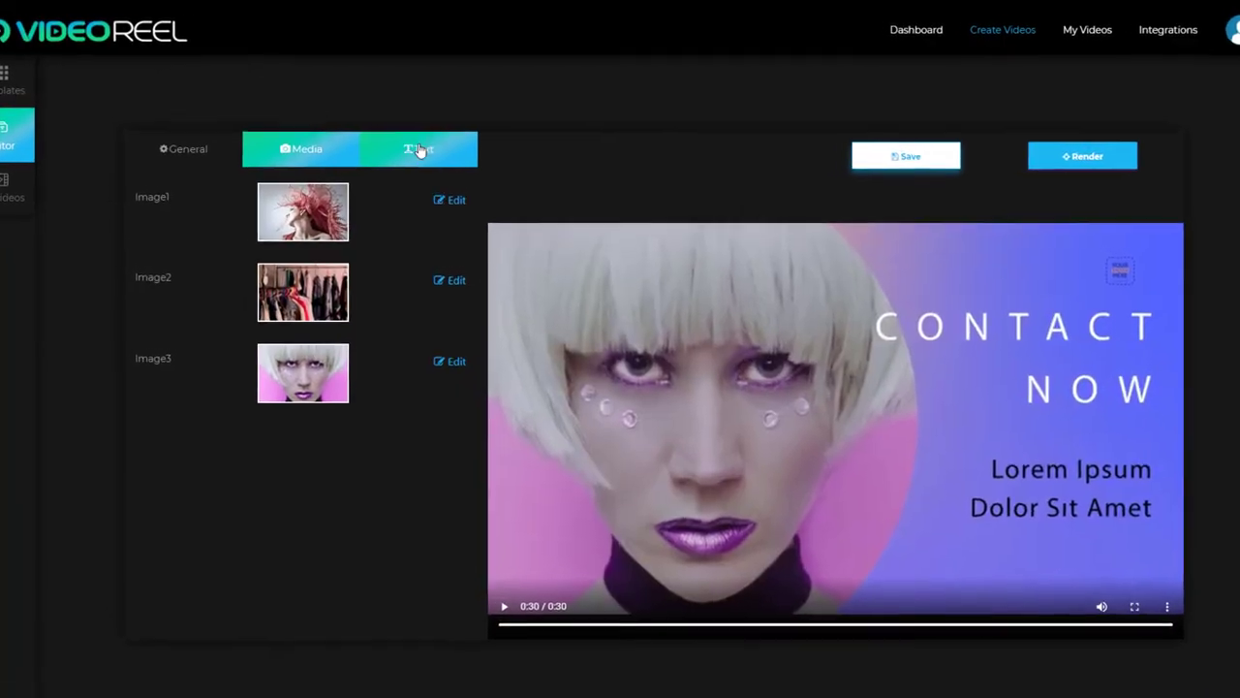
Change Text1 to Big G Photo and Text2 to Photo Shoot
click(425, 146)
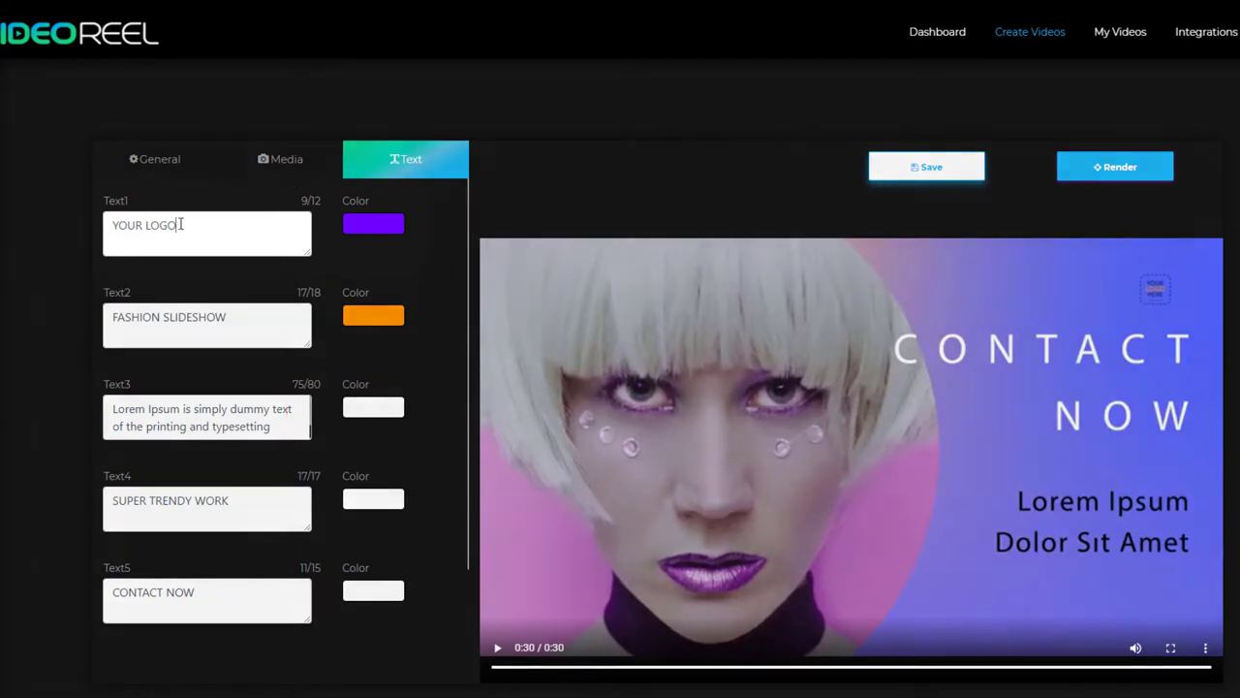
drag(179, 226, 99, 234)
text(Big G Photo)
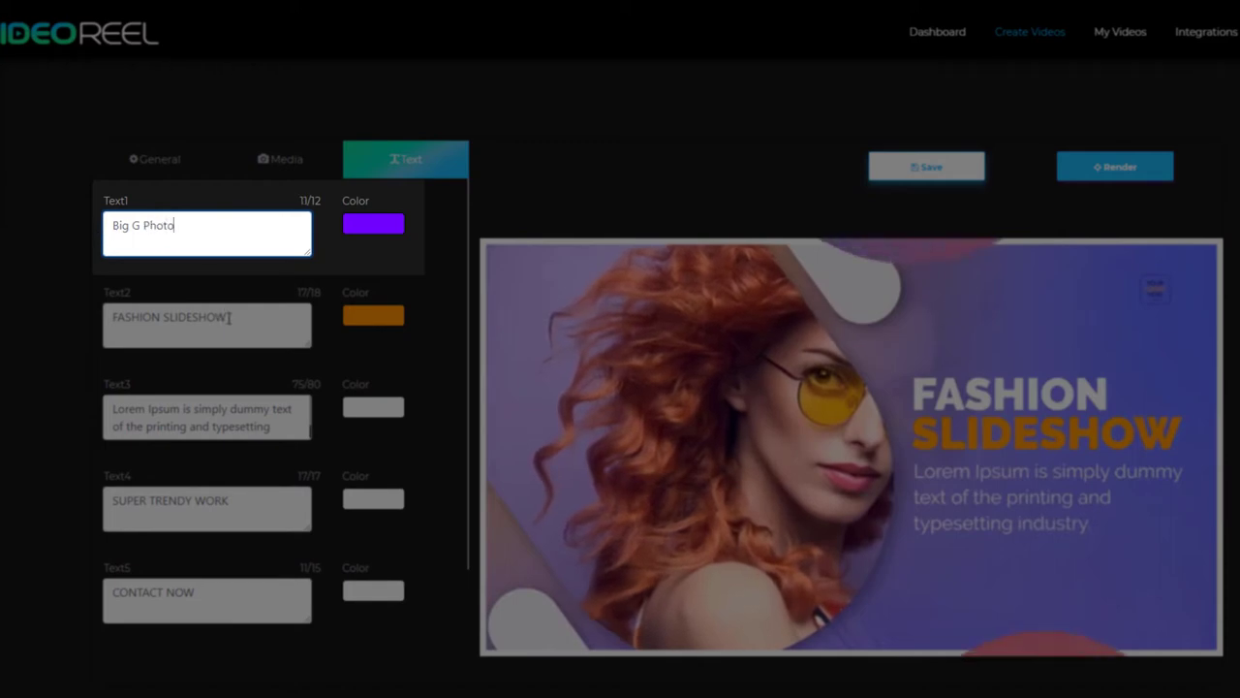
drag(233, 317, 102, 322)
text(Fashion Photograph)
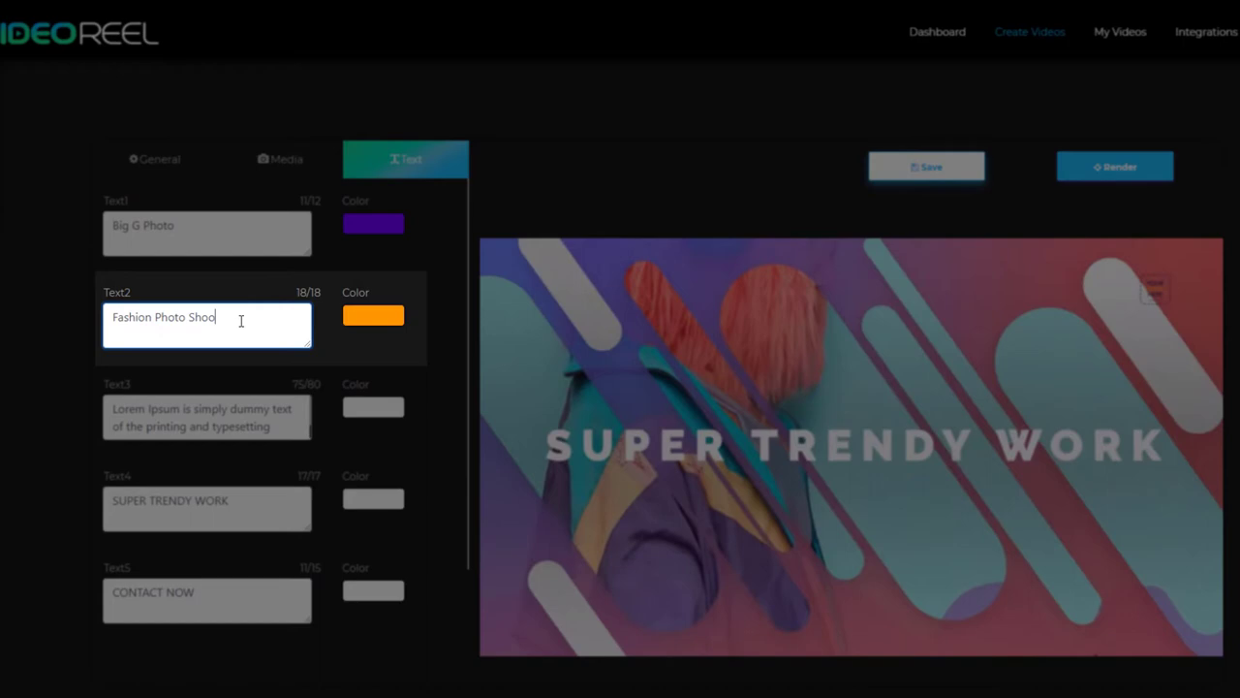
key(Home)
key(ctrl+shift+Right)
key(BackSpace)
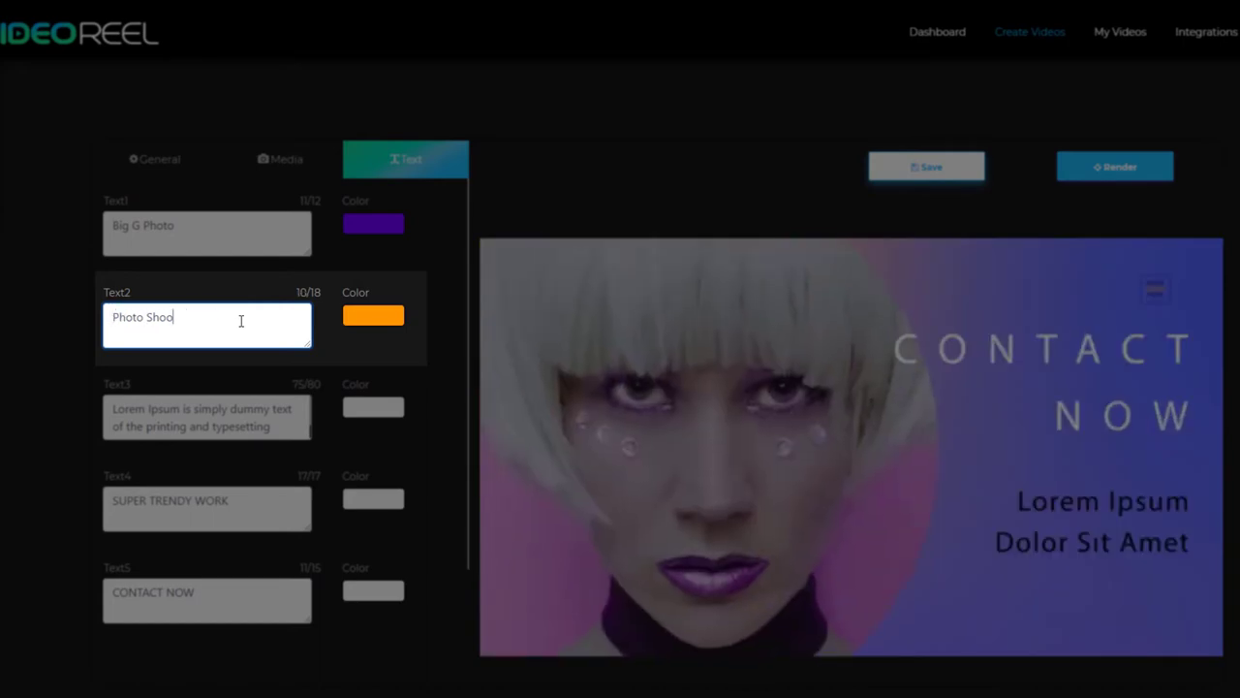
text(t)
key(Tab)
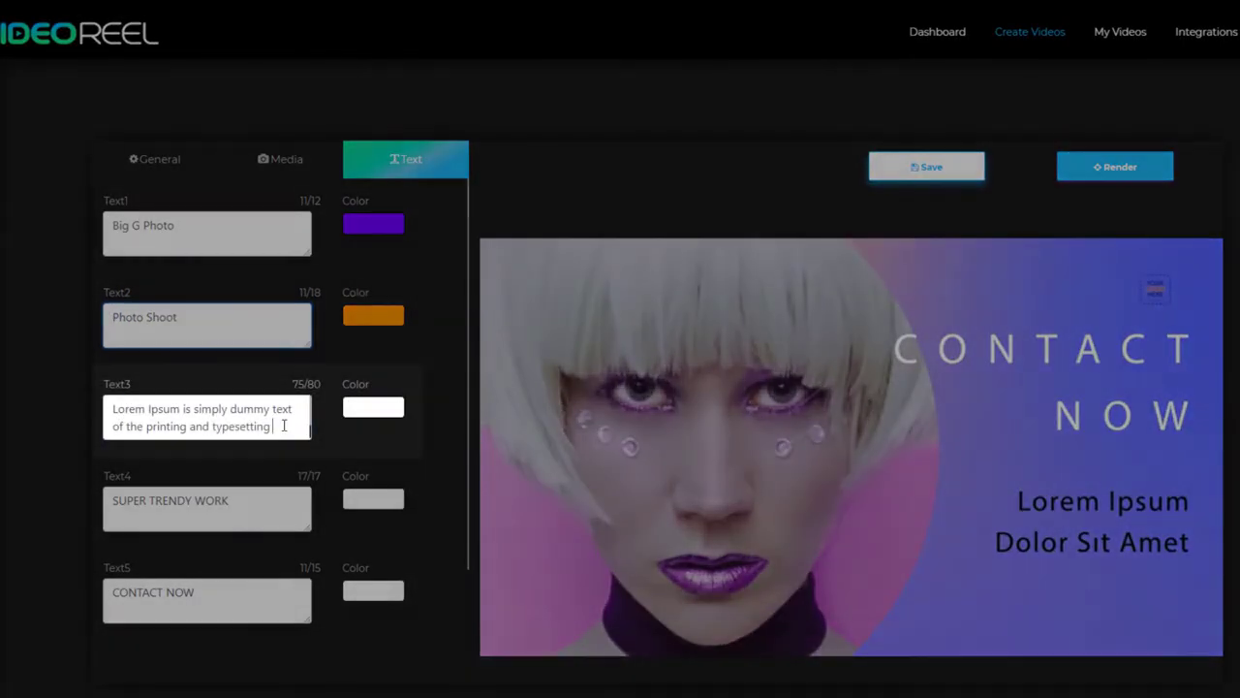
Replace Text3 with a description of Big G Photo as a photography and fashion YouTube channel
drag(284, 426, 87, 392)
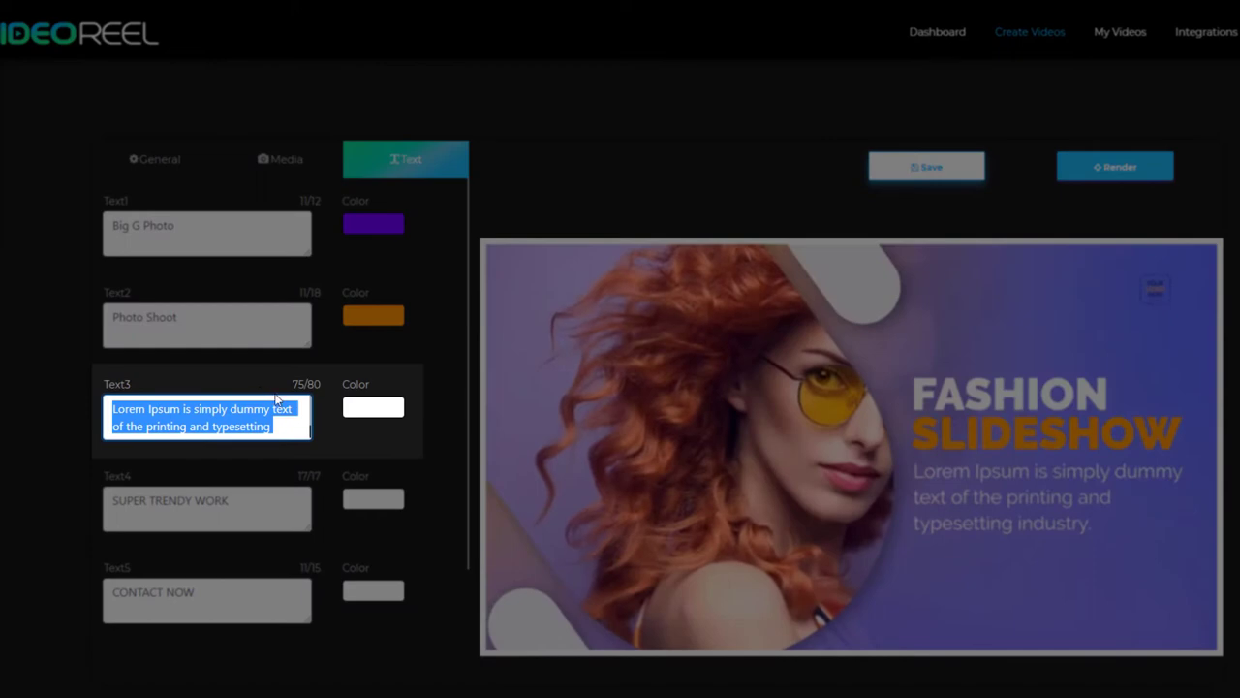
text(Big)
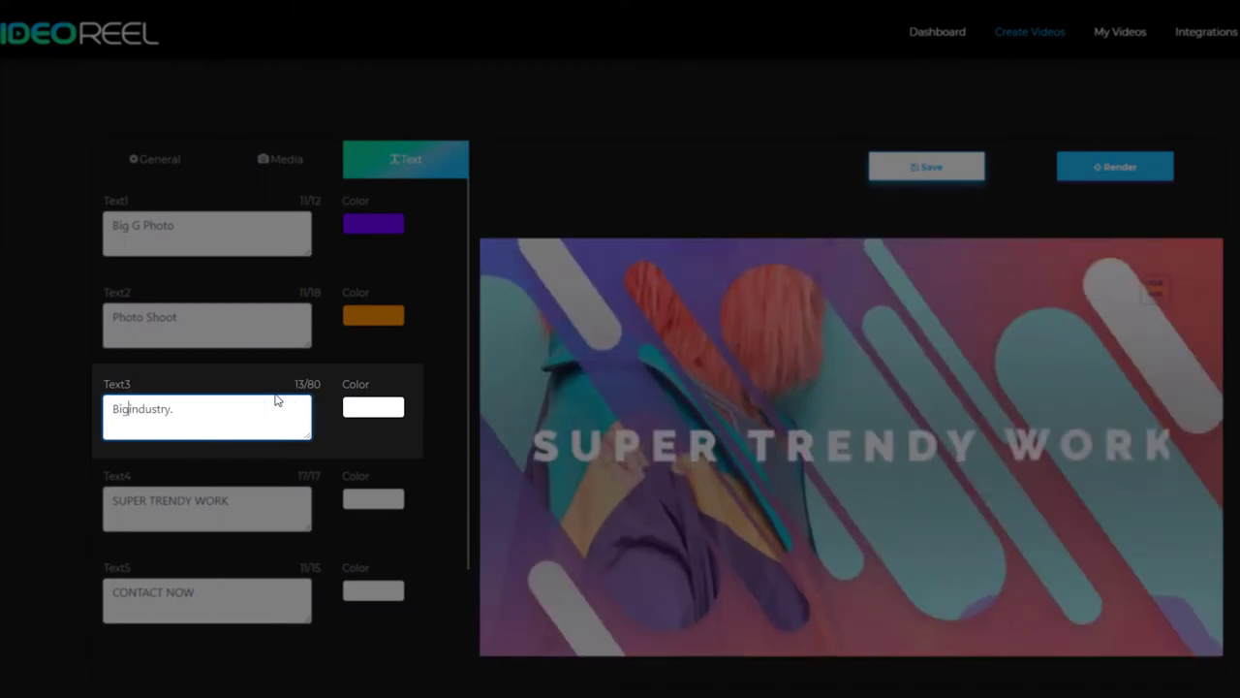
text( G Photo)
key(shift+End)
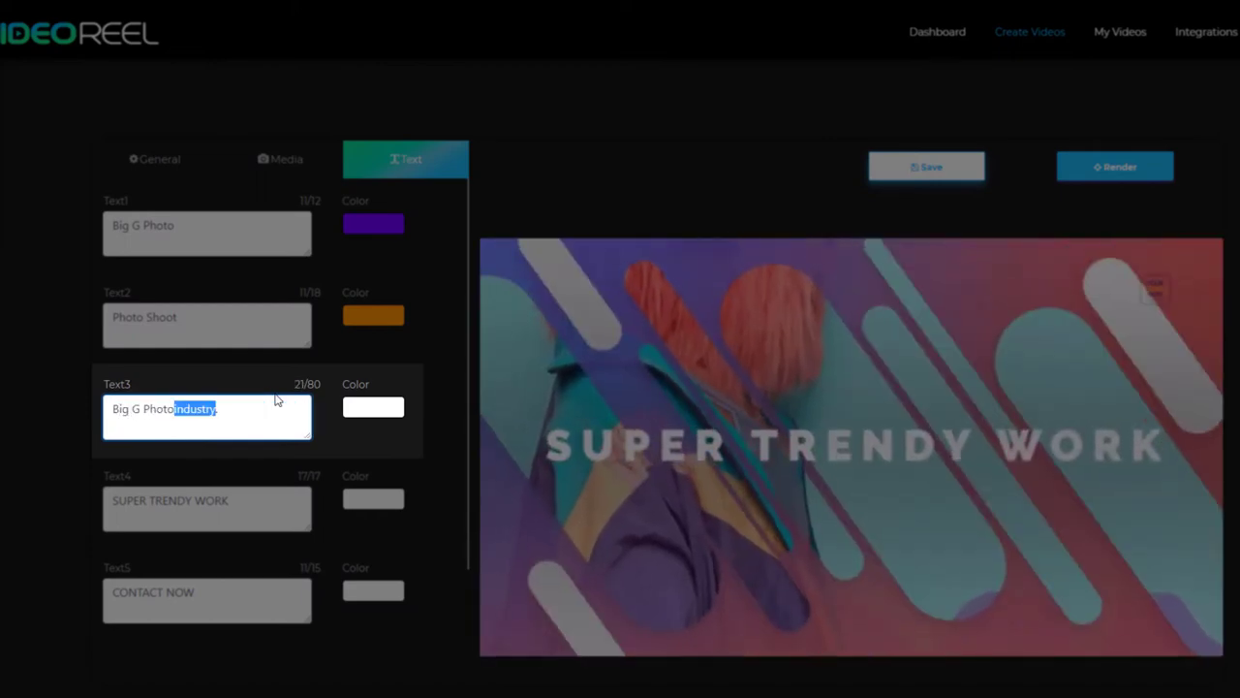
key(Right)
key(BackSpace)
key(BackSpace)
key(BackSpace)
key(BackSpace)
key(BackSpace)
key(BackSpace)
key(BackSpace)
key(BackSpace)
key(BackSpace)
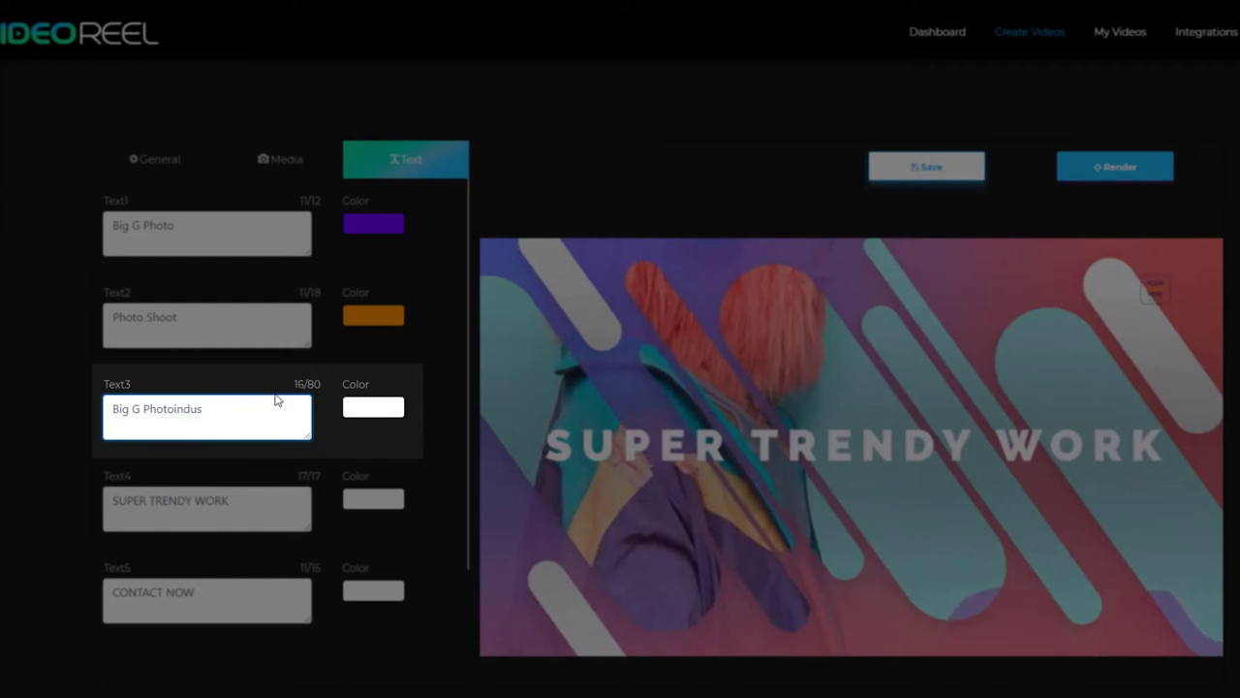
text(is a YouT)
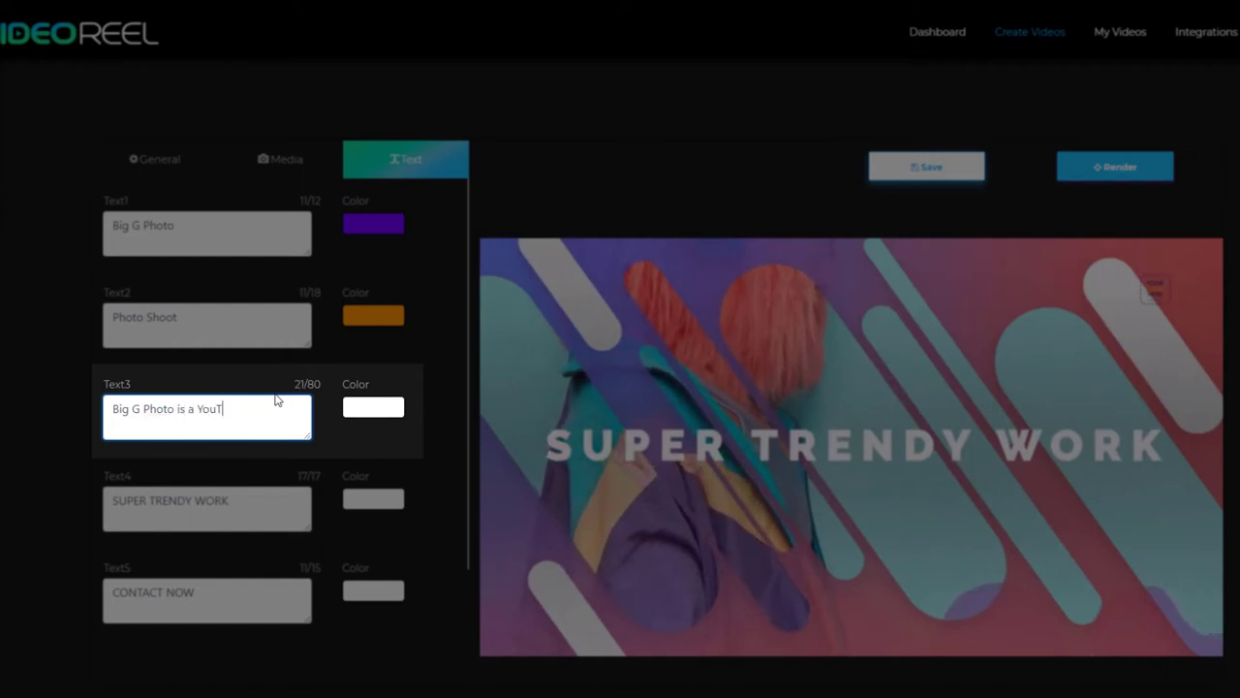
text(ube channe)
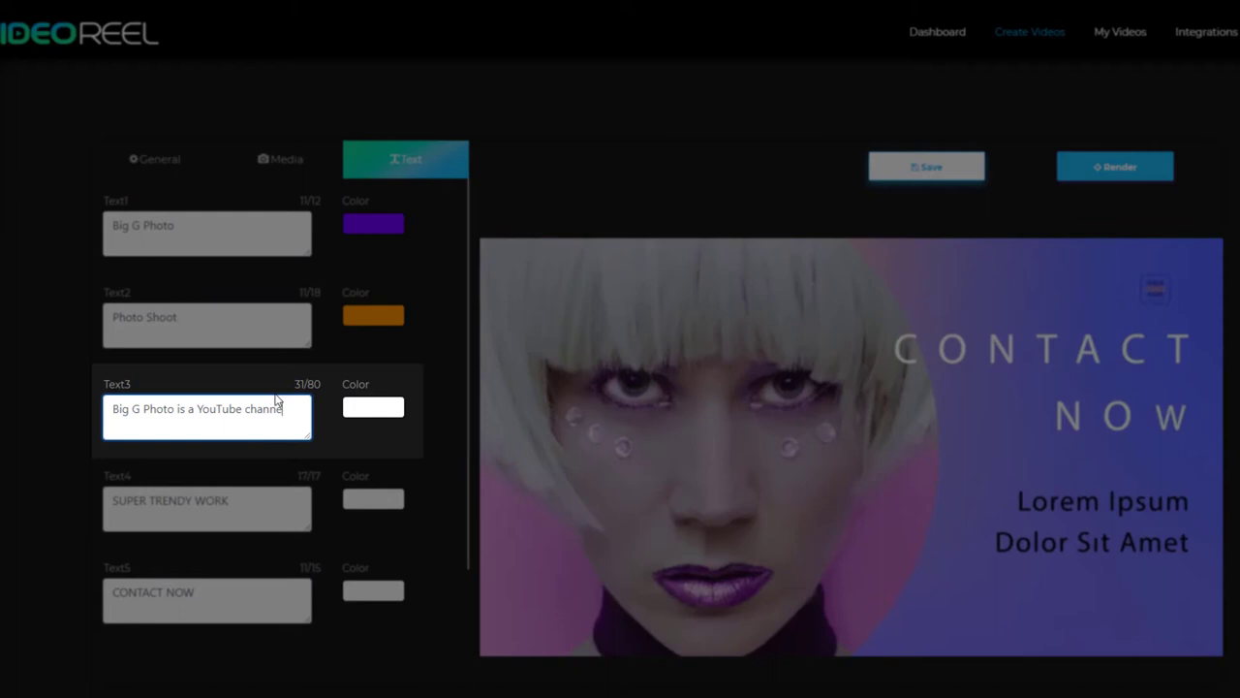
text(l about p)
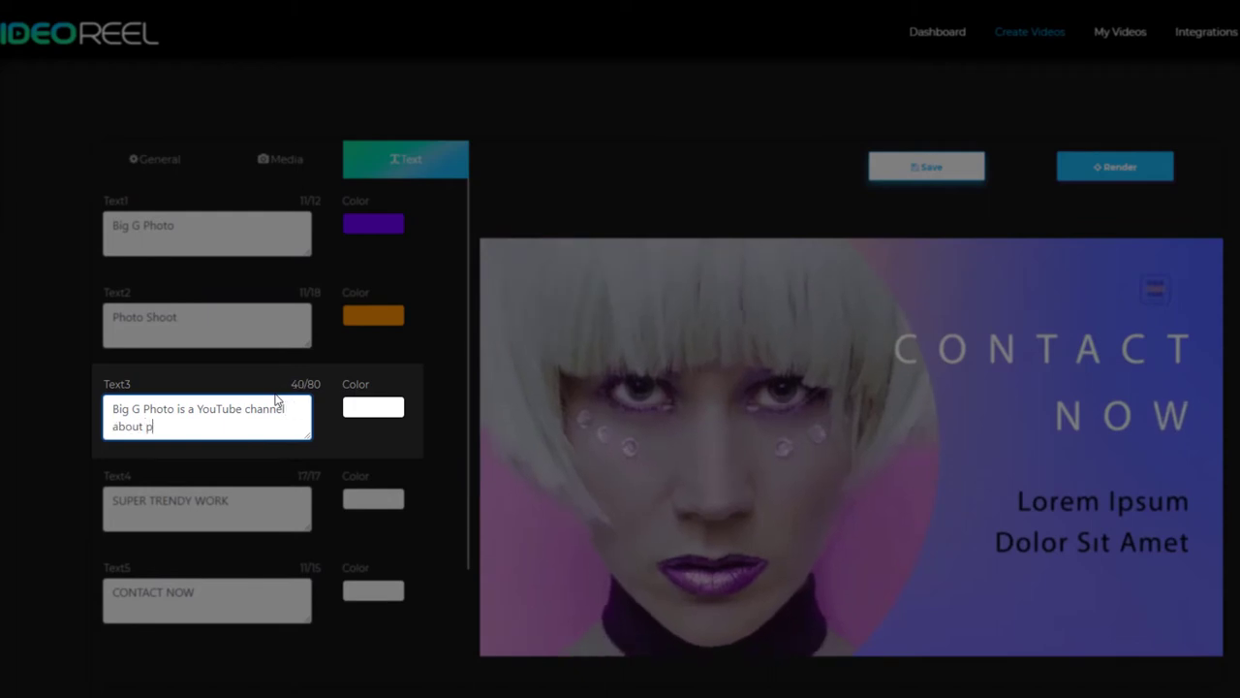
text(hotography)
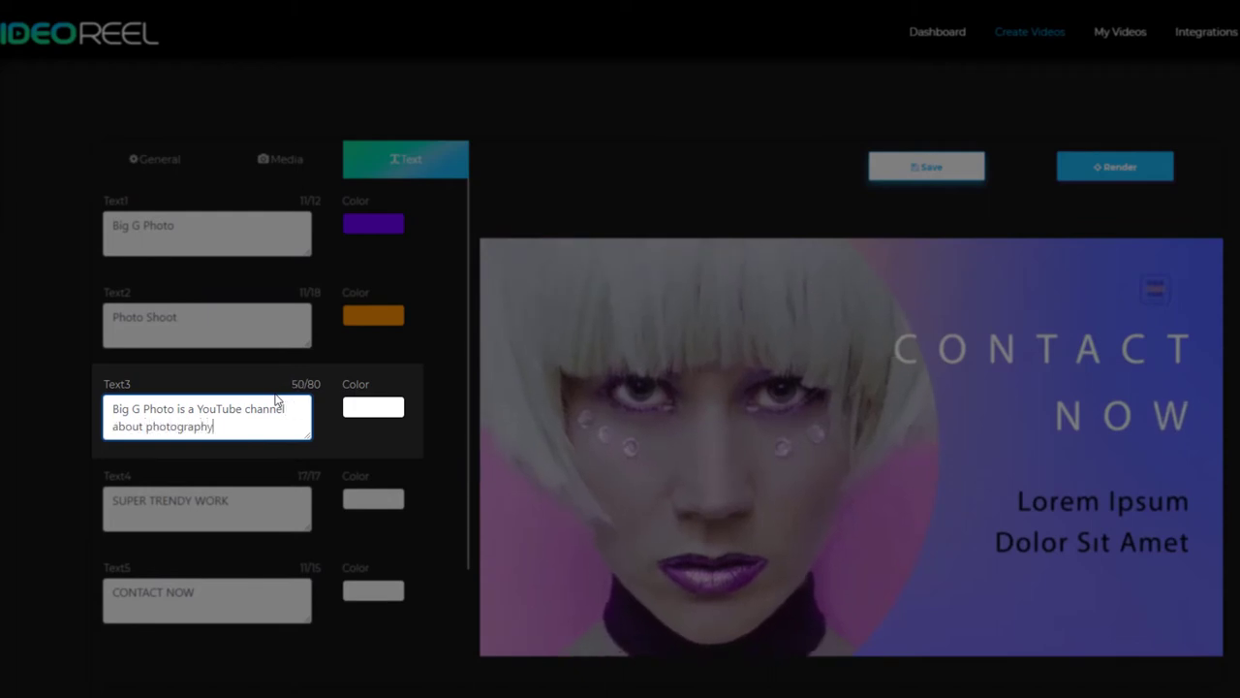
text( and fash)
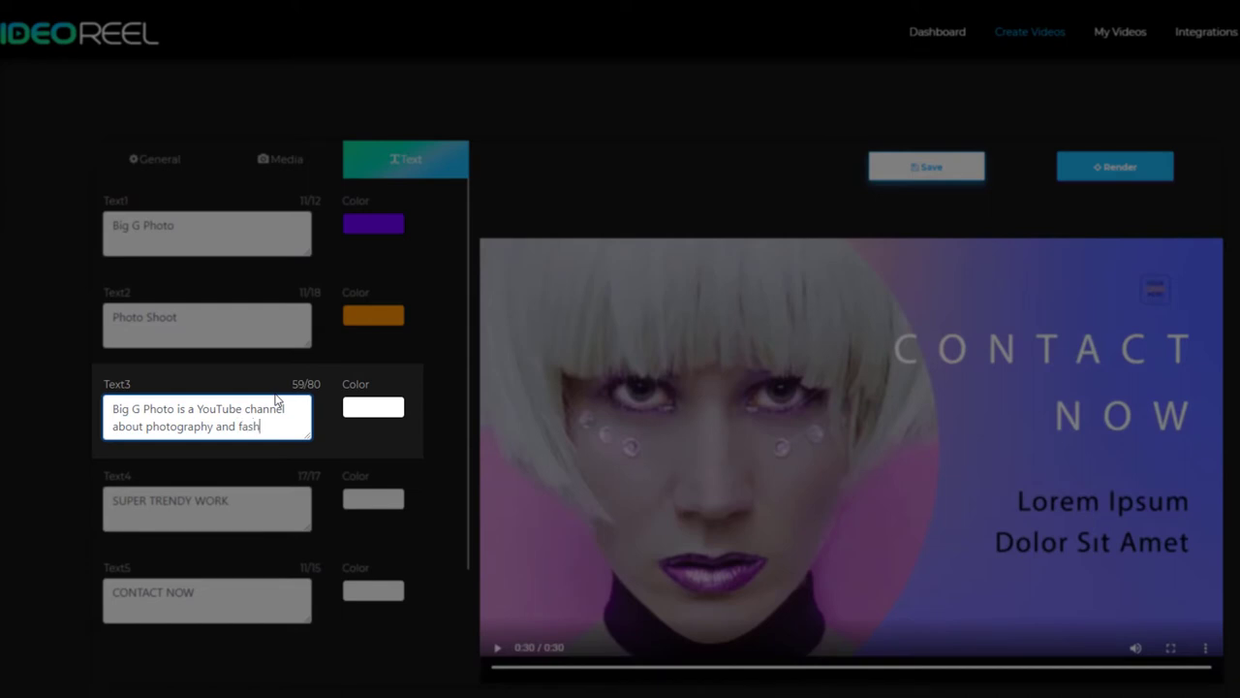
text(gion photo)
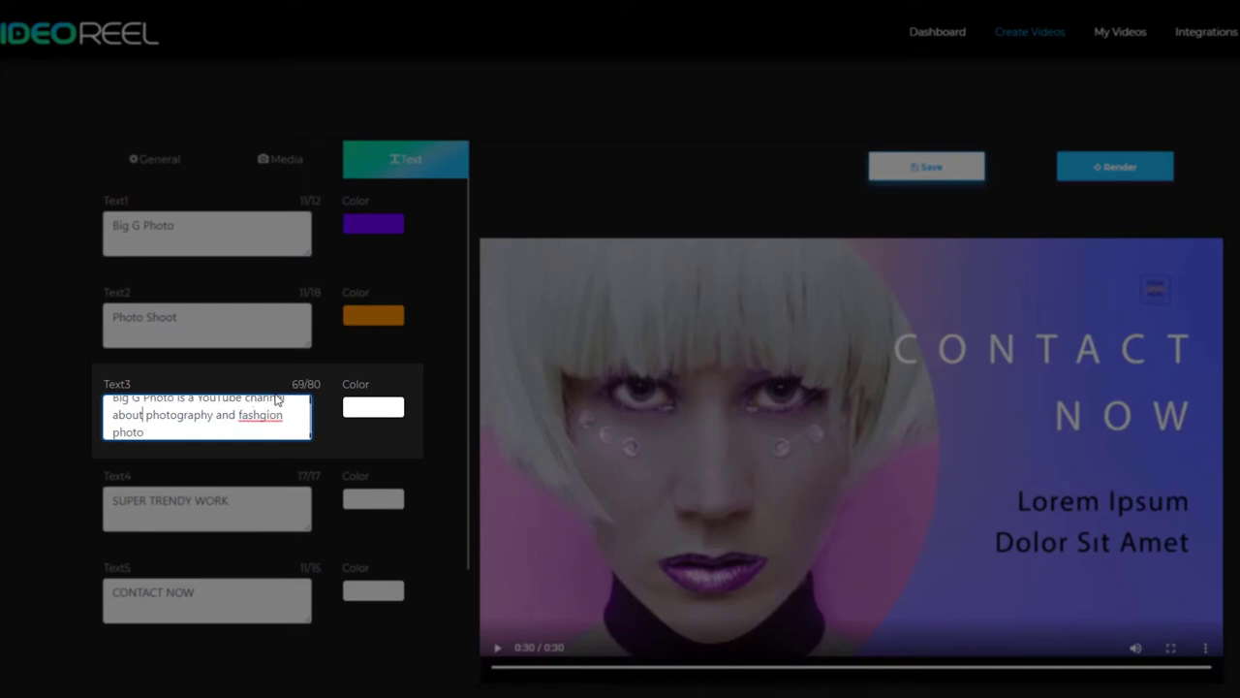
key(BackSpace)
text(y)
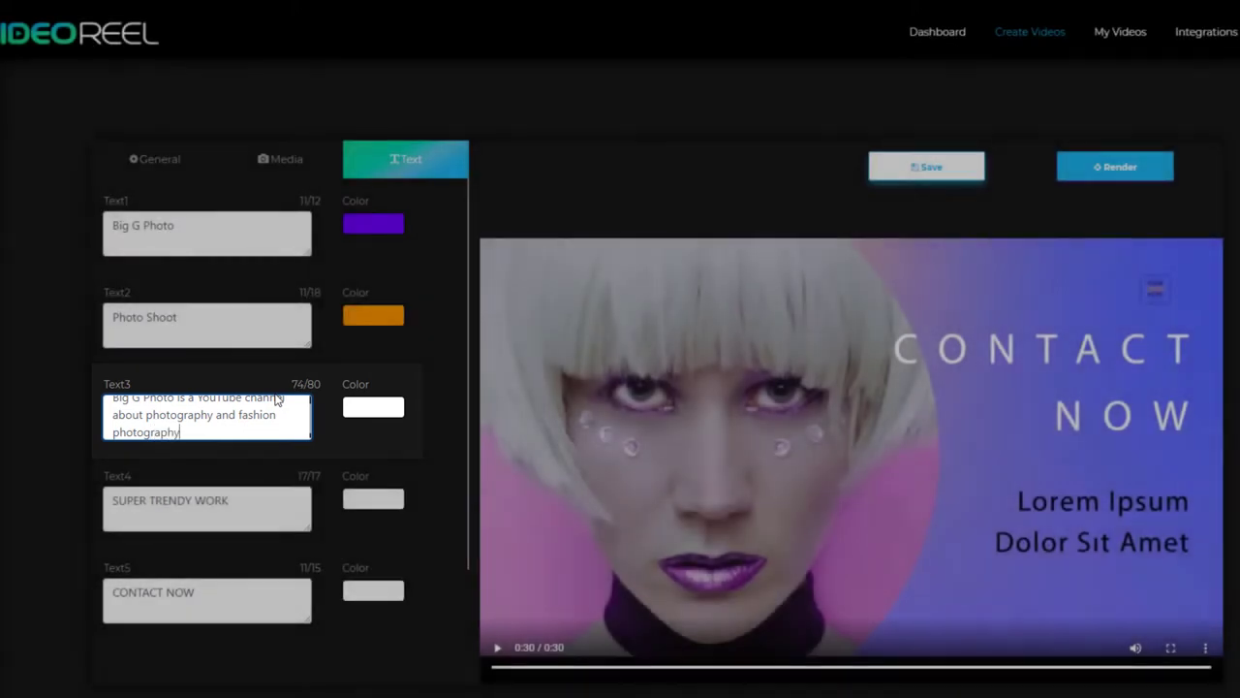
Set Text4 to YouTube.com and Text5 to Subscribe Now
drag(242, 507, 80, 505)
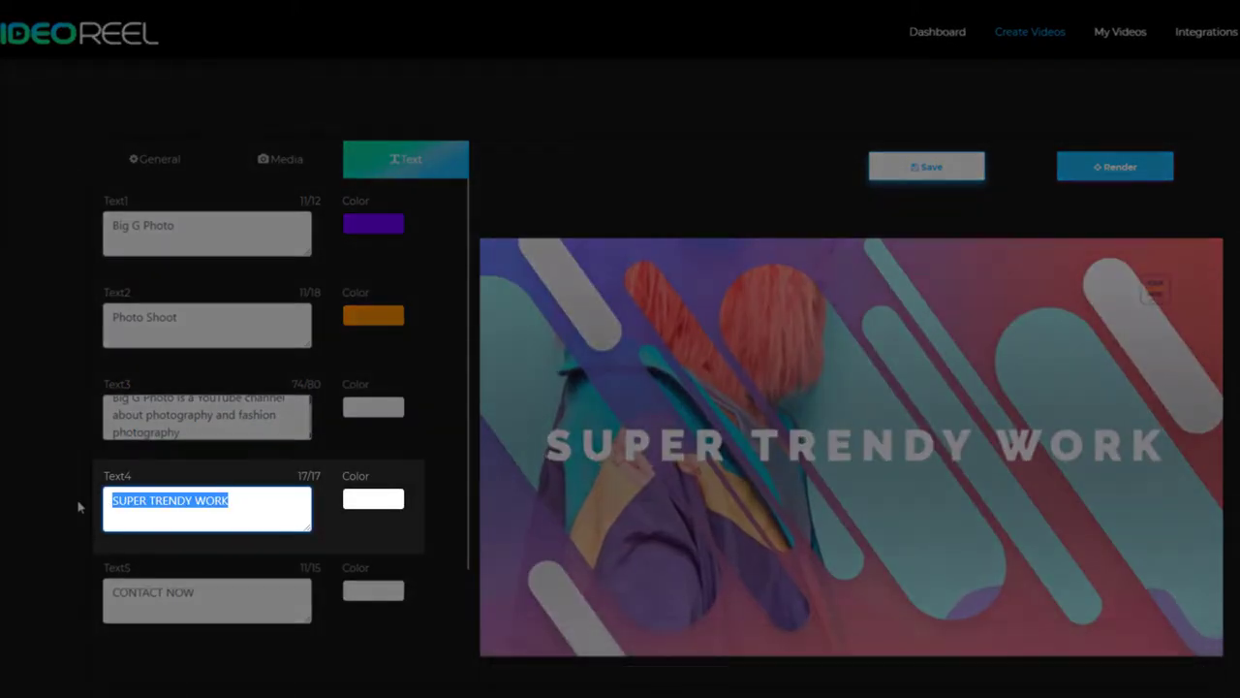
text(YouTube.com/big)
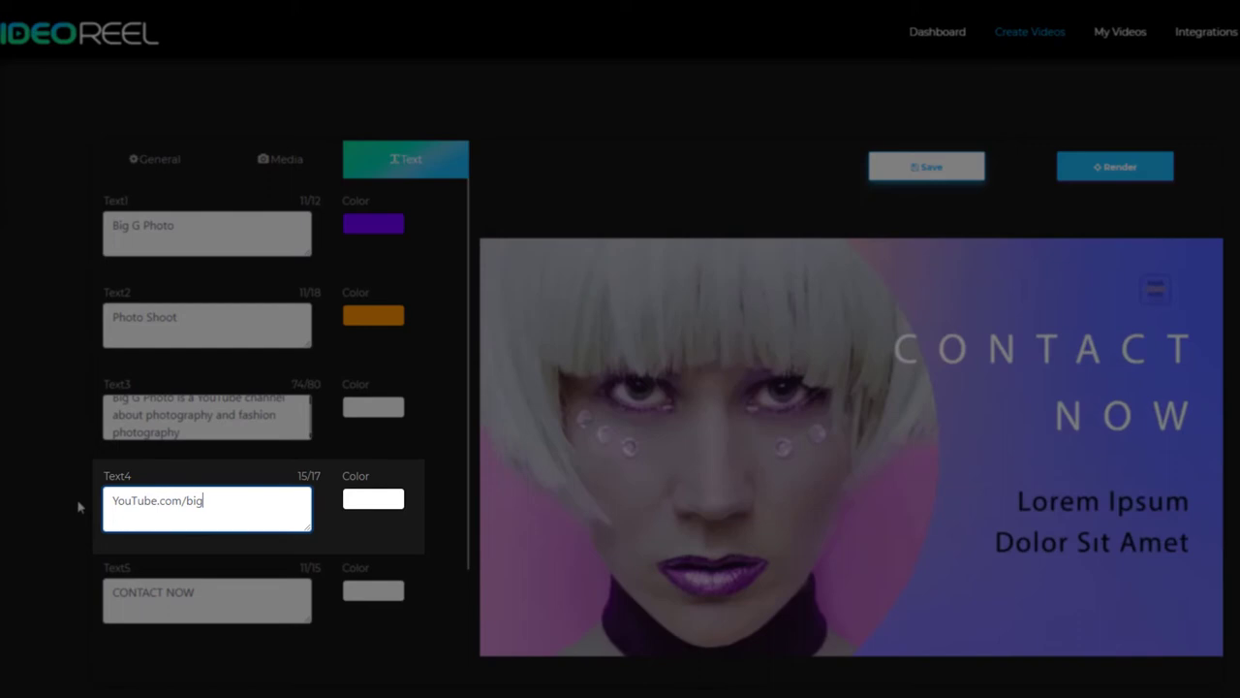
key(BackSpace)
key(BackSpace)
key(BackSpace)
key(BackSpace)
key(BackSpace)
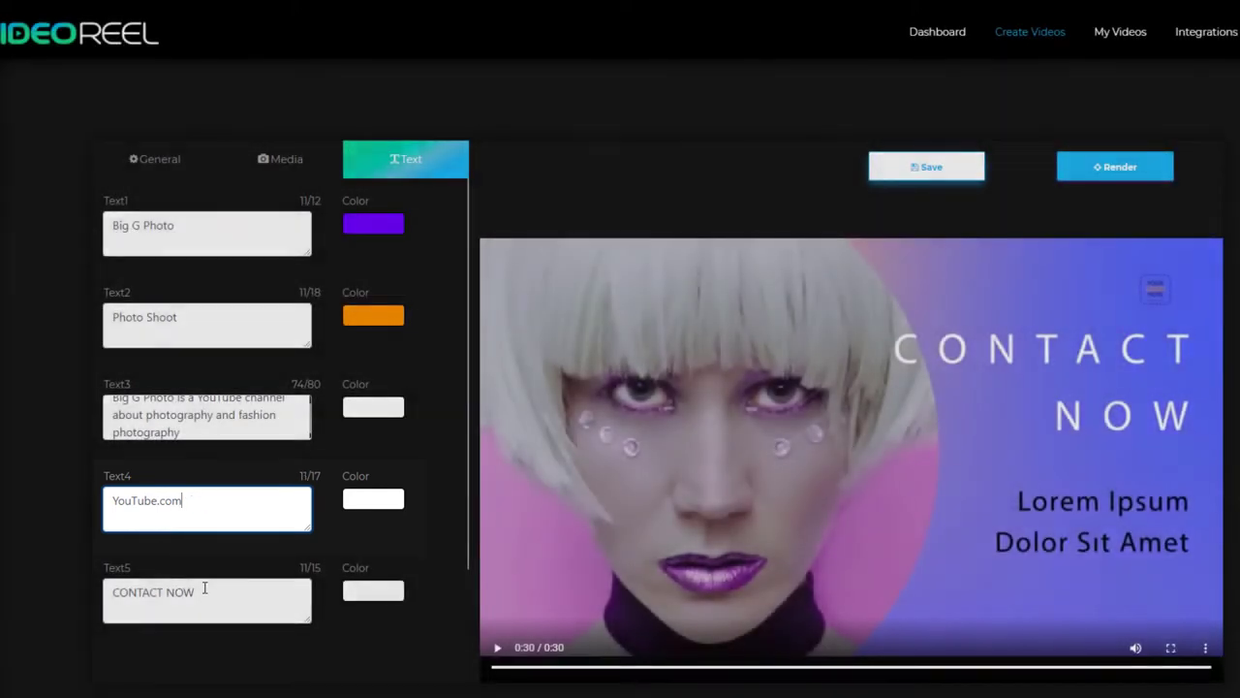
triple_click(204, 588)
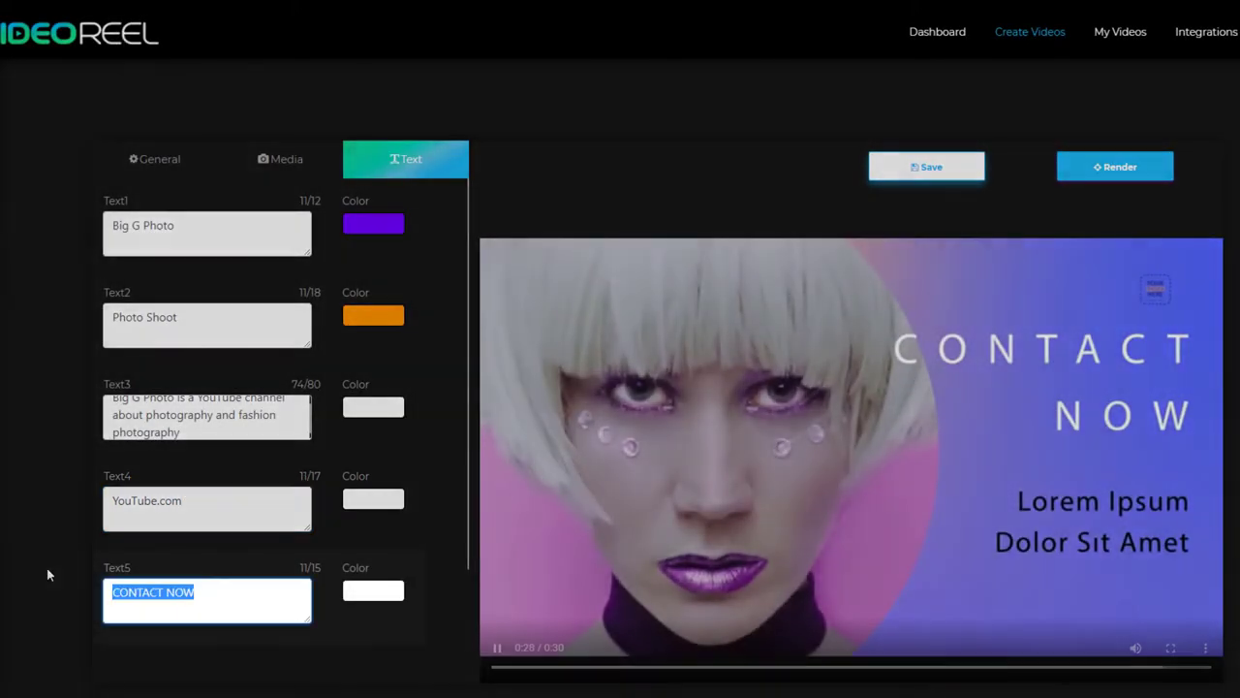
text(Subscribe Now)
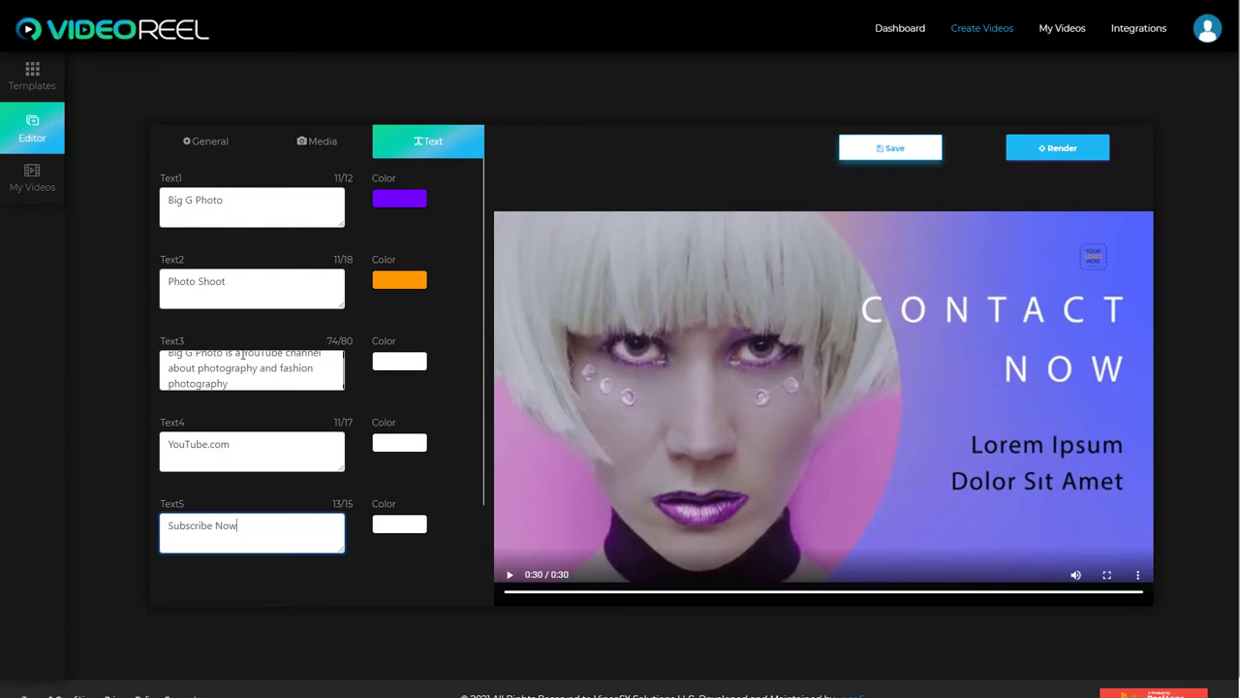
Save Demo78, reopen it from My Videos and send it to render
click(916, 155)
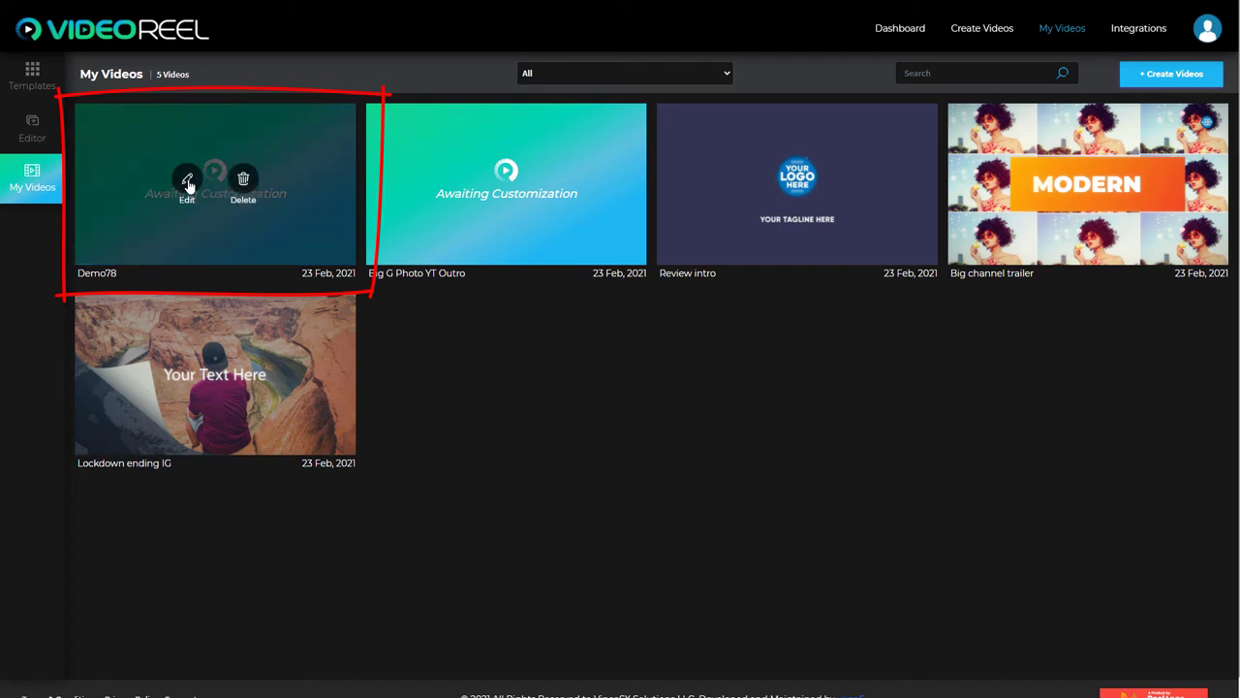
click(189, 186)
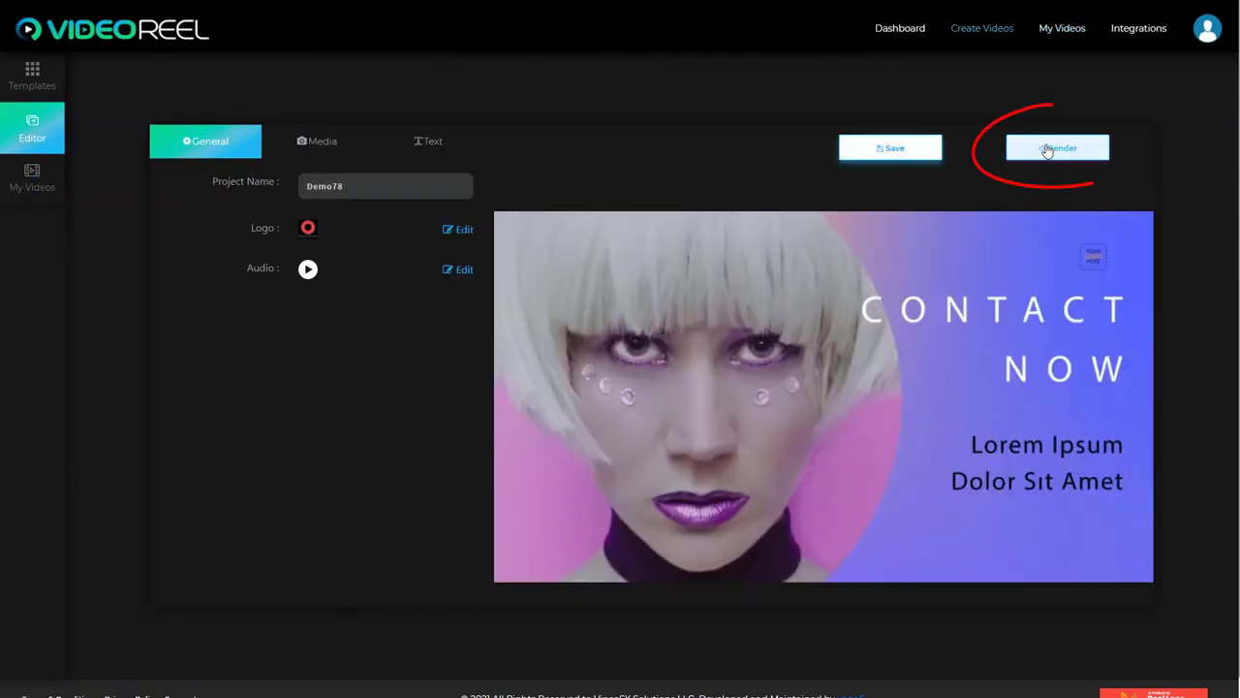
click(1042, 147)
mouse_move(231, 234)
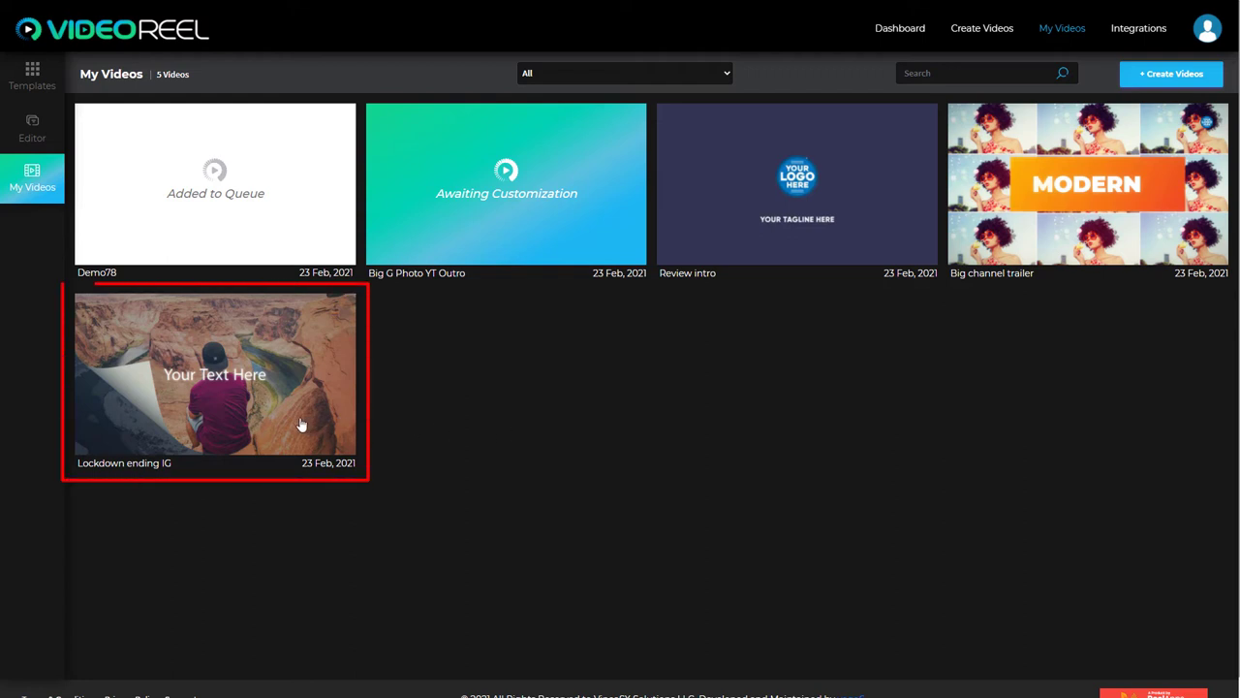
mouse_move(198, 402)
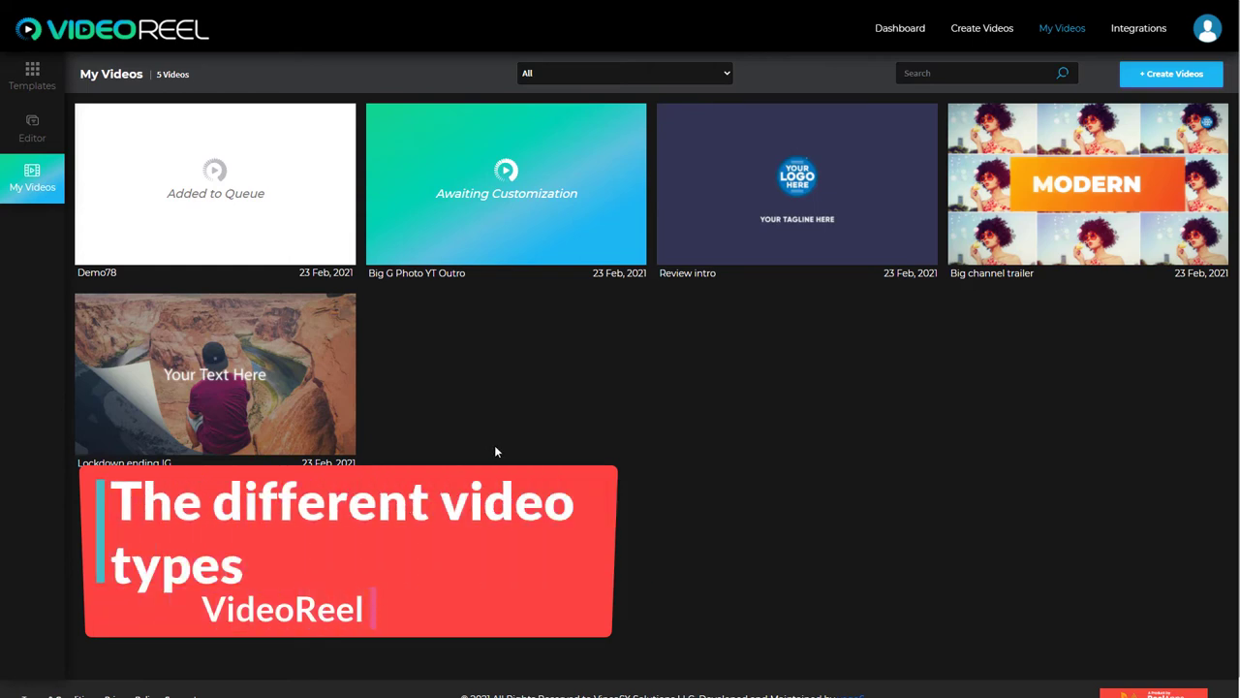
Browse the Intro, then the Outro templates, and start customizing the MacBook outro
click(32, 76)
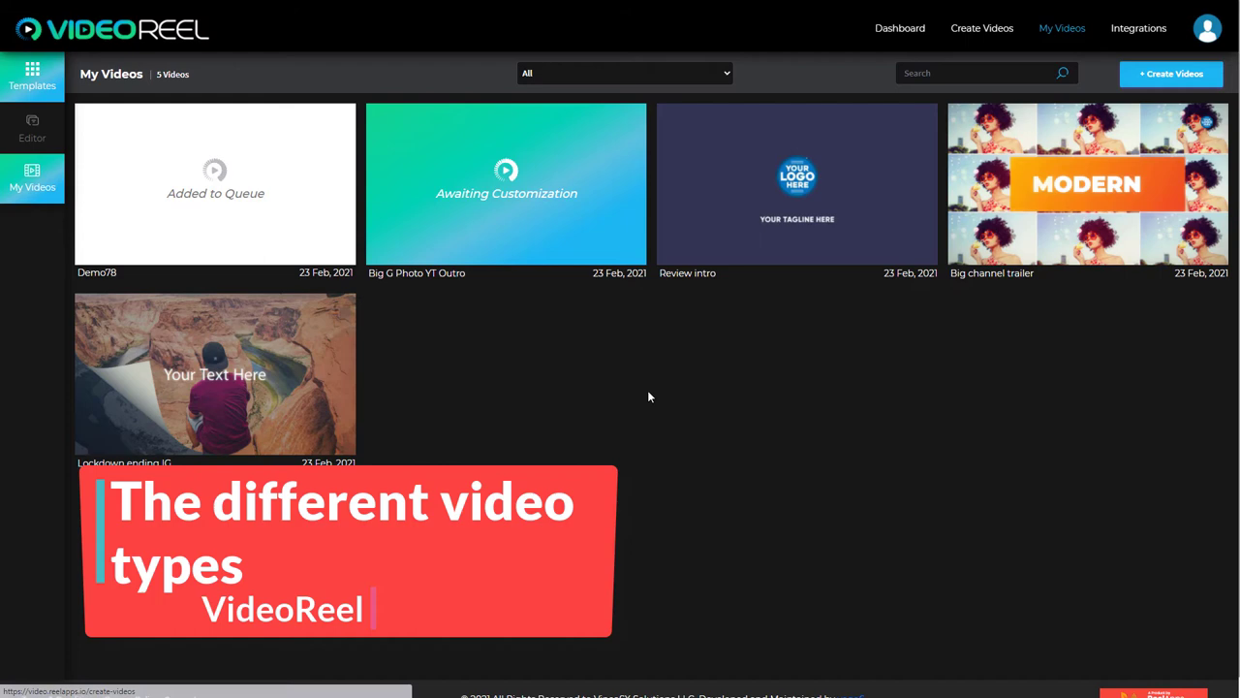
click(814, 74)
click(803, 103)
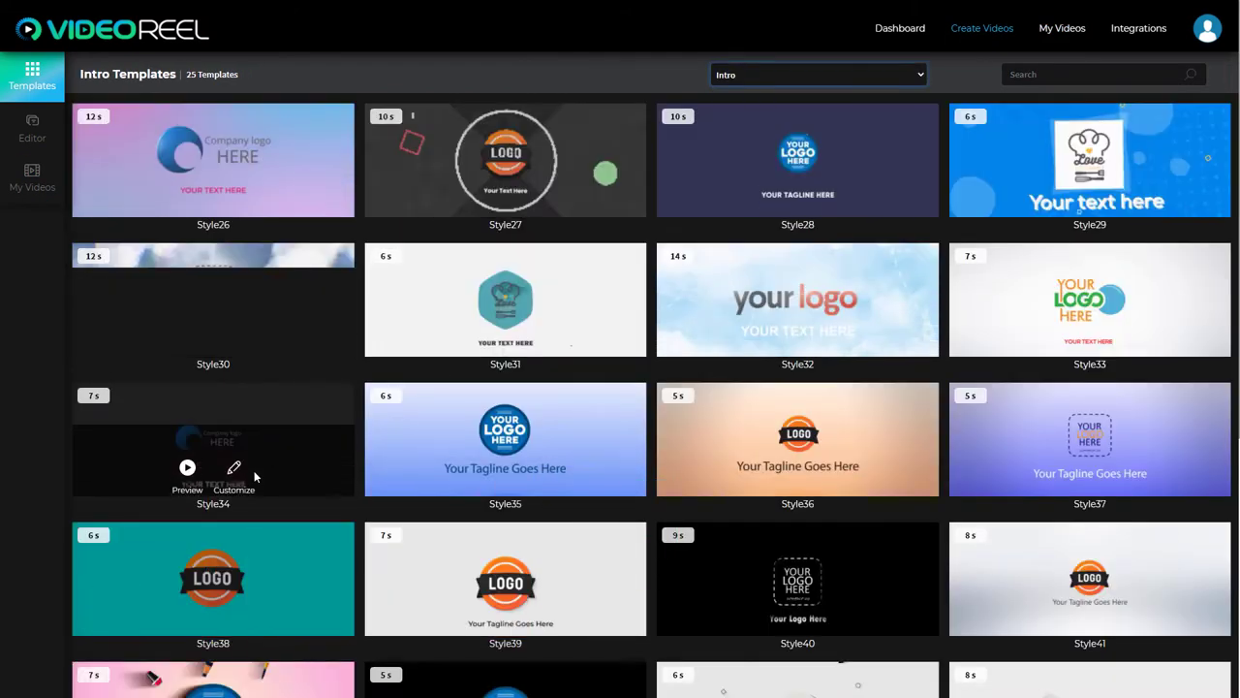
scroll(260, 458, down, 2)
scroll(260, 459, down, 4)
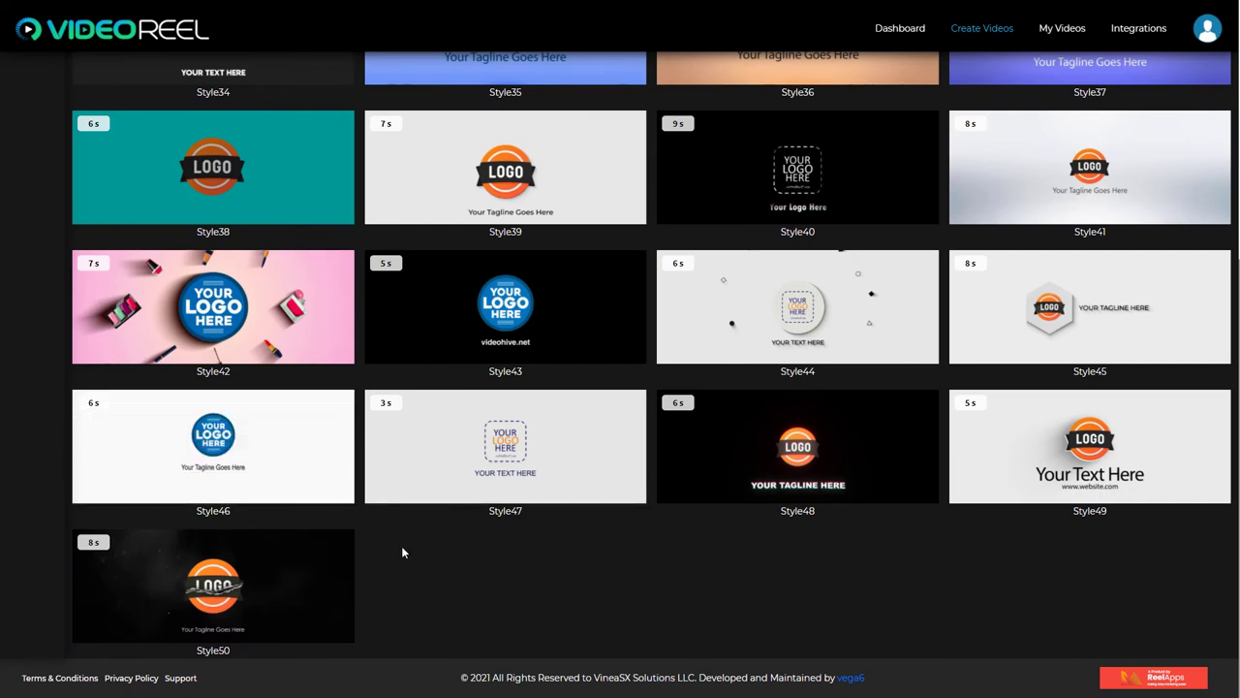
scroll(396, 523, up, 7)
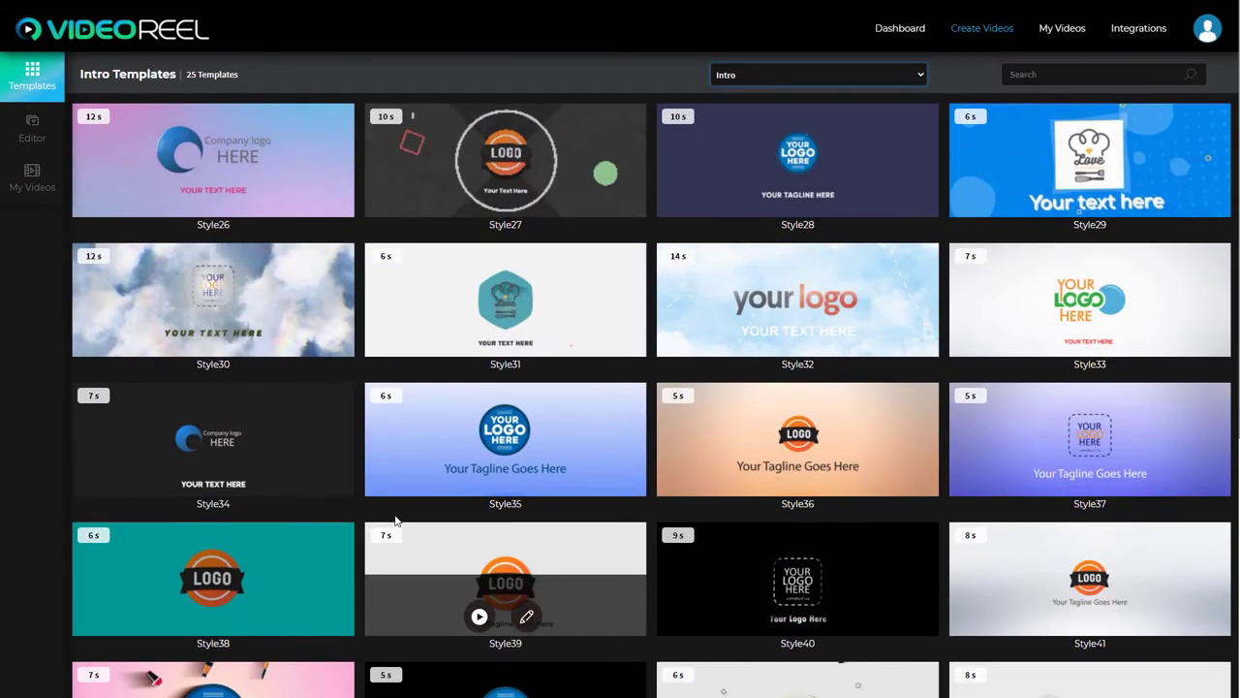
mouse_move(612, 279)
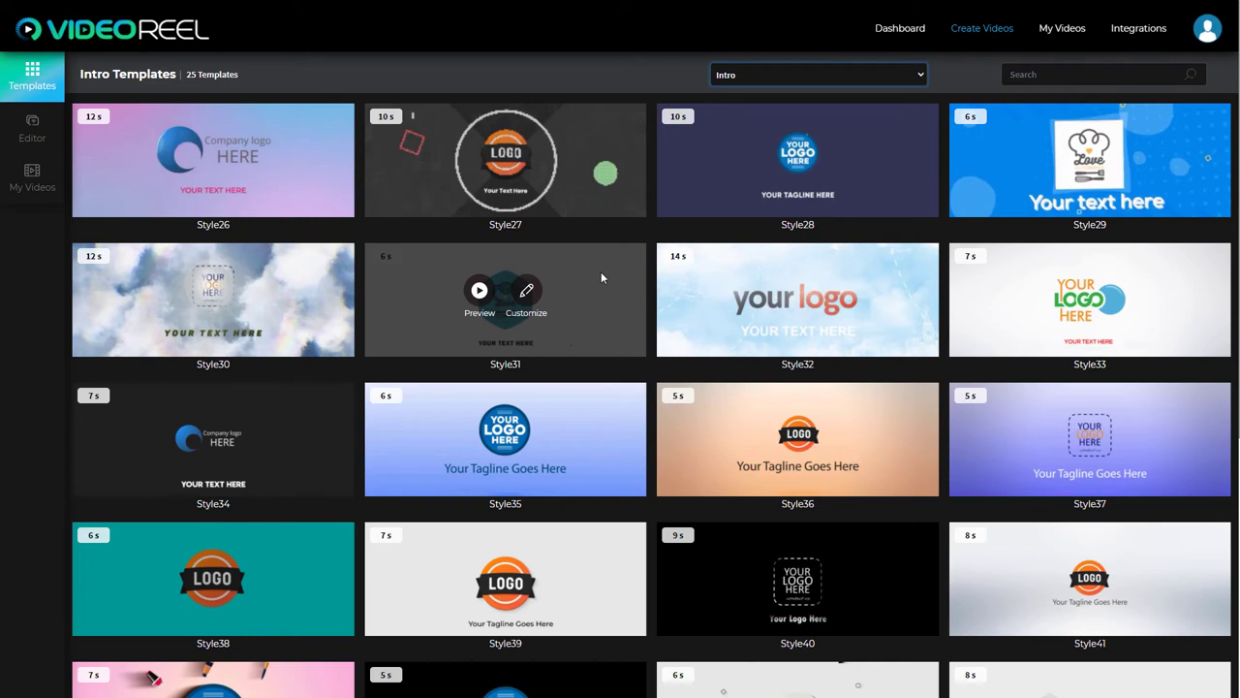
click(729, 118)
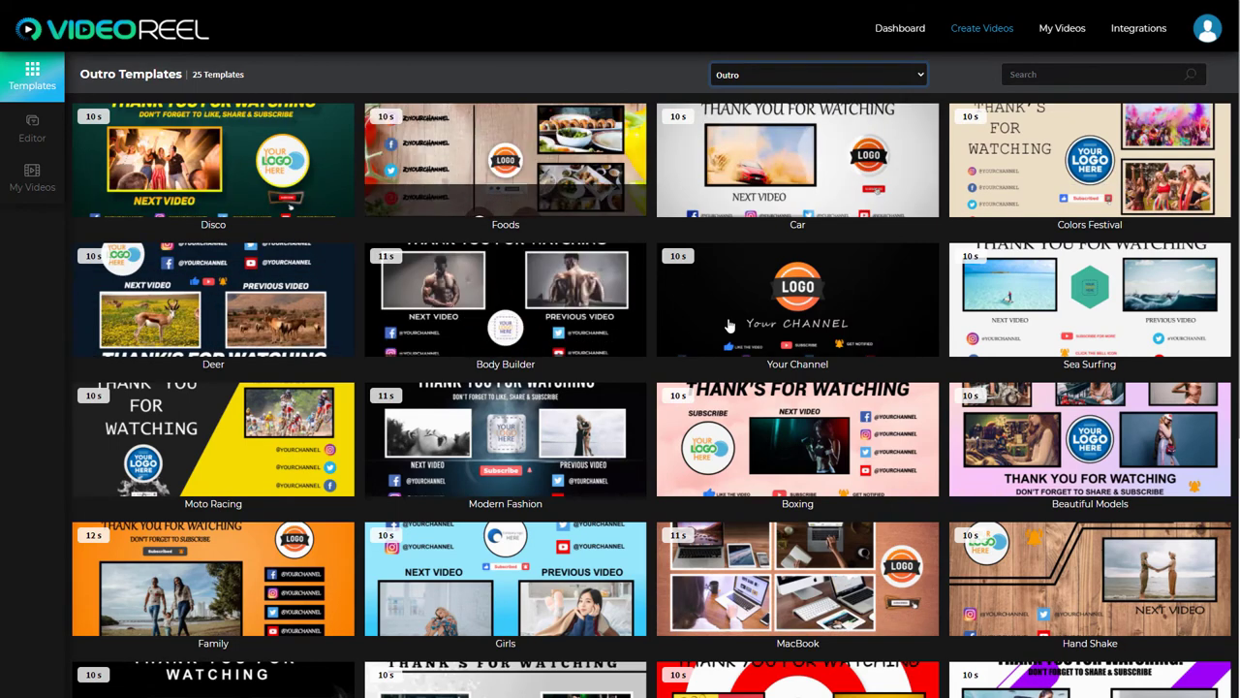
scroll(729, 325, down, 1)
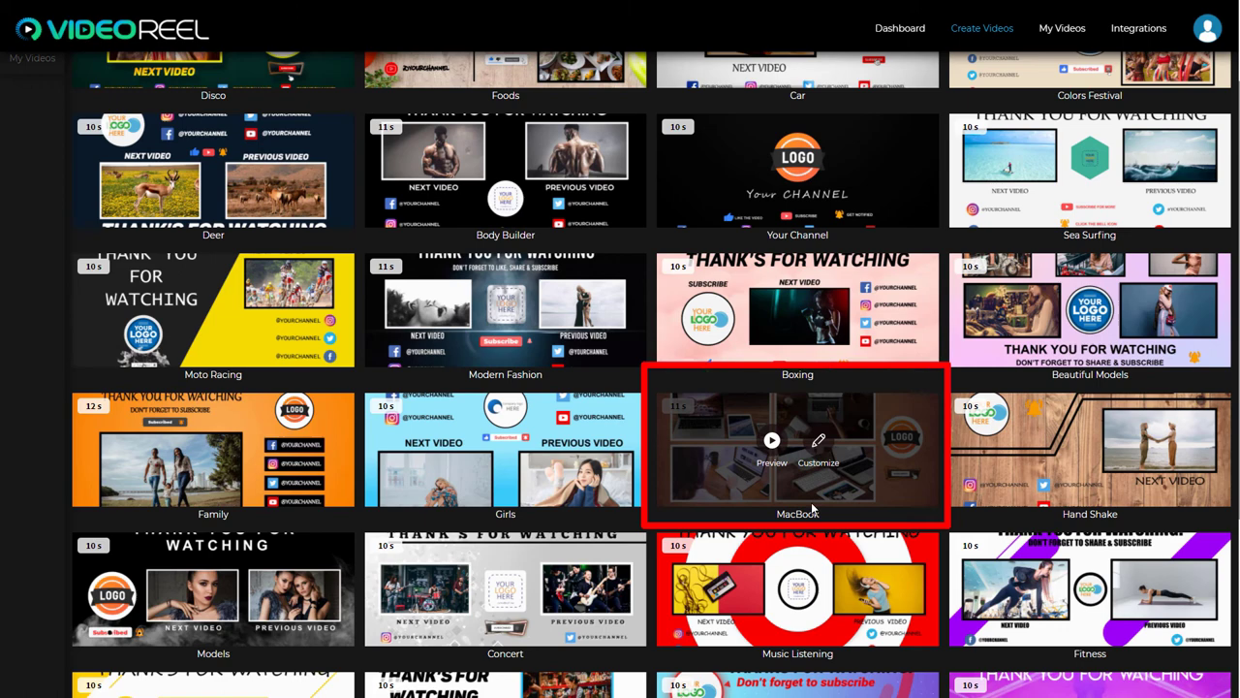
click(820, 442)
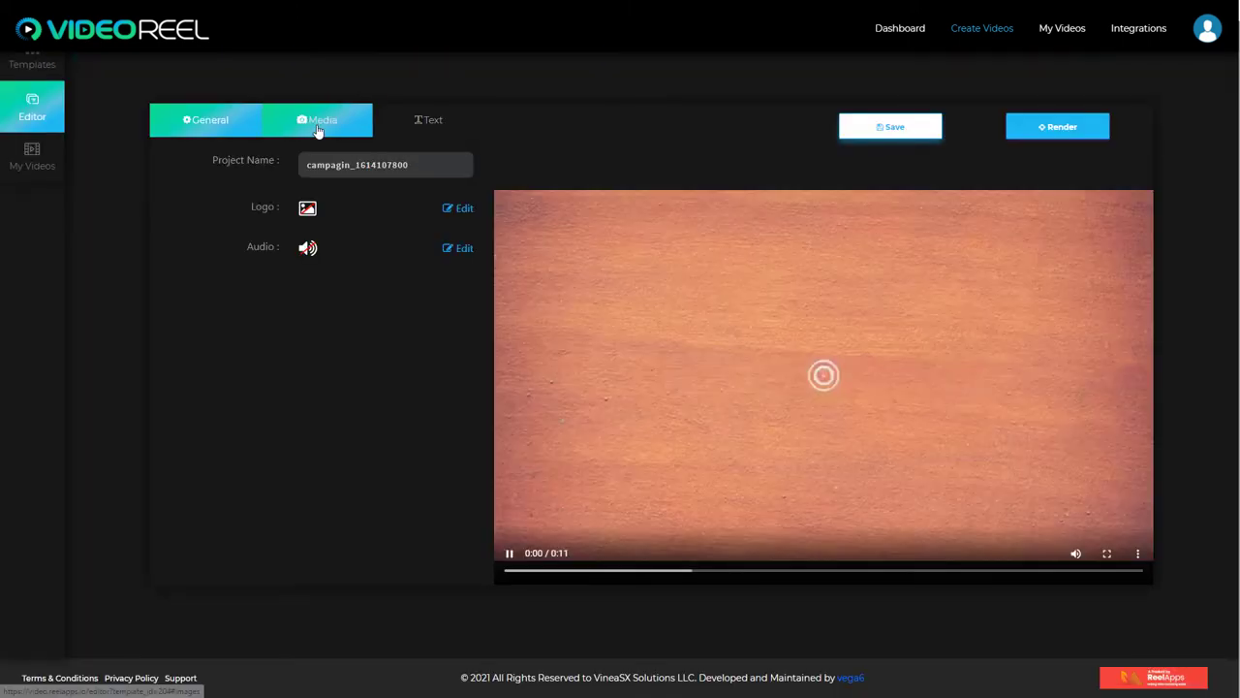
View the MacBook outro's four images and play its preview
click(318, 129)
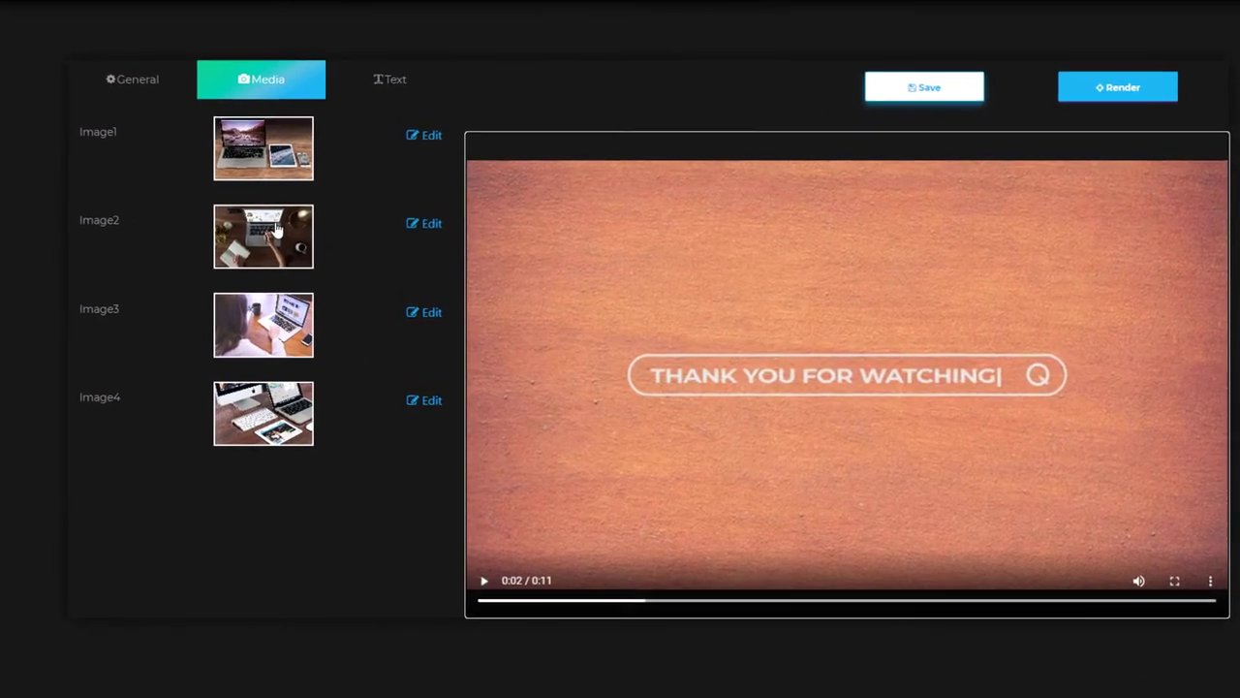
click(985, 602)
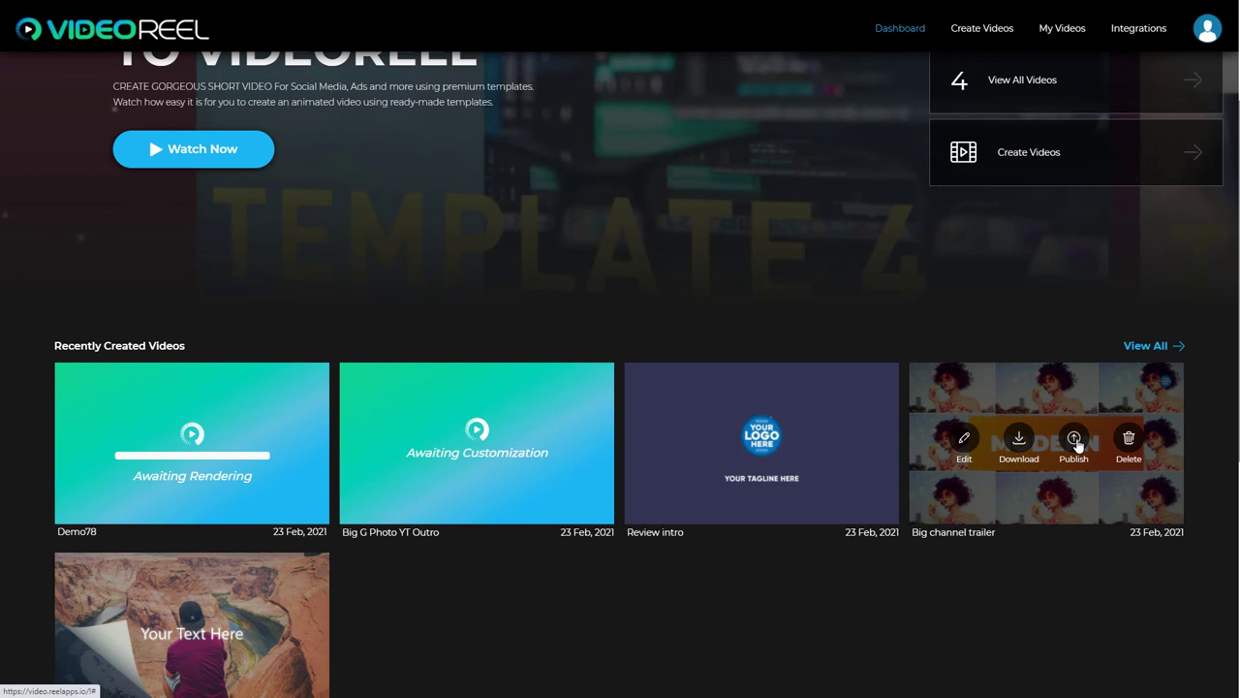
click(1074, 441)
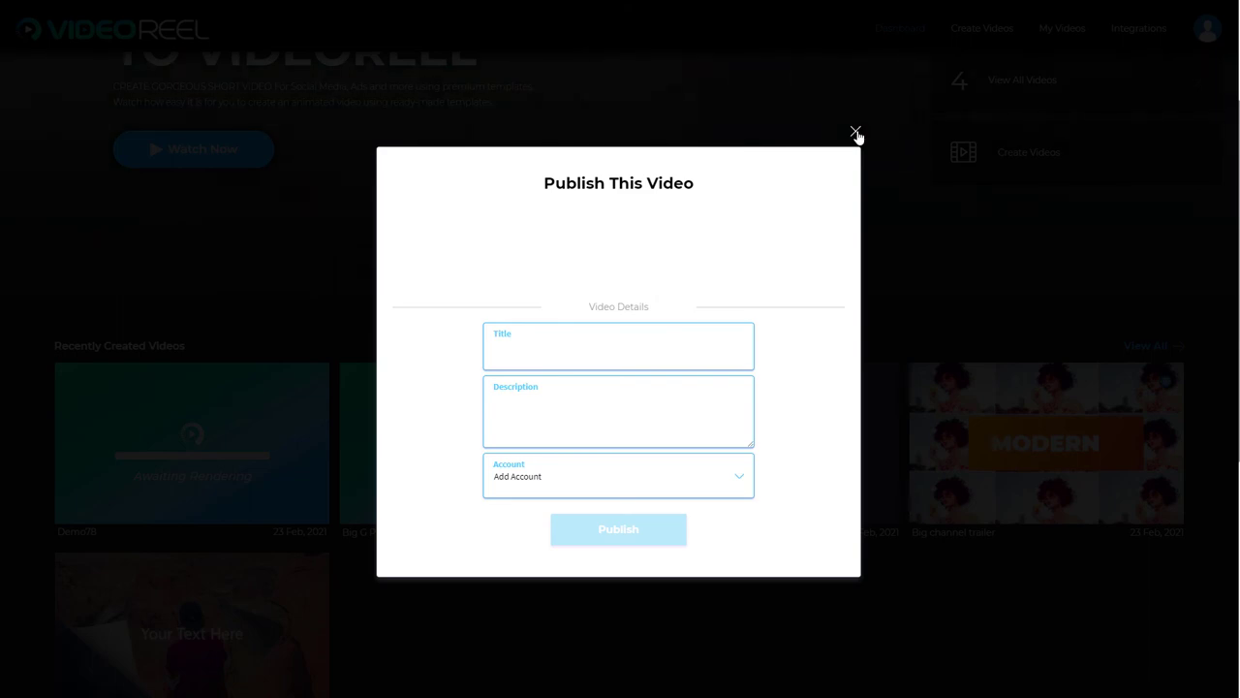
click(855, 132)
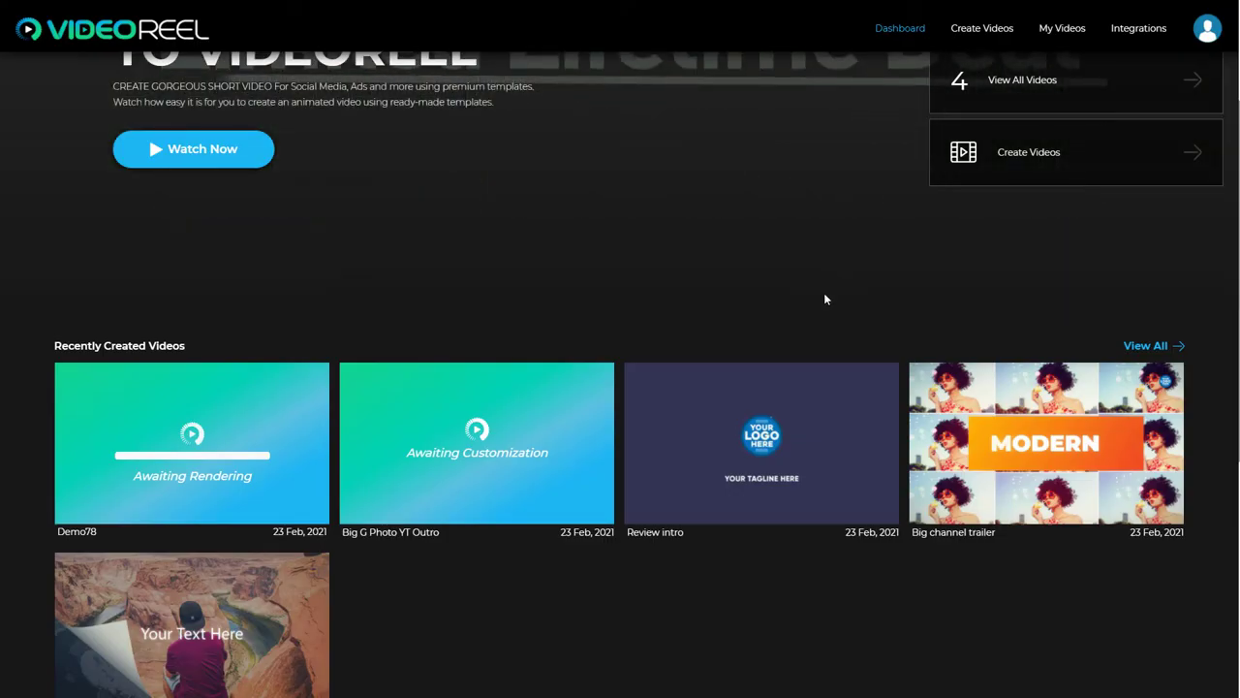
mouse_move(972, 490)
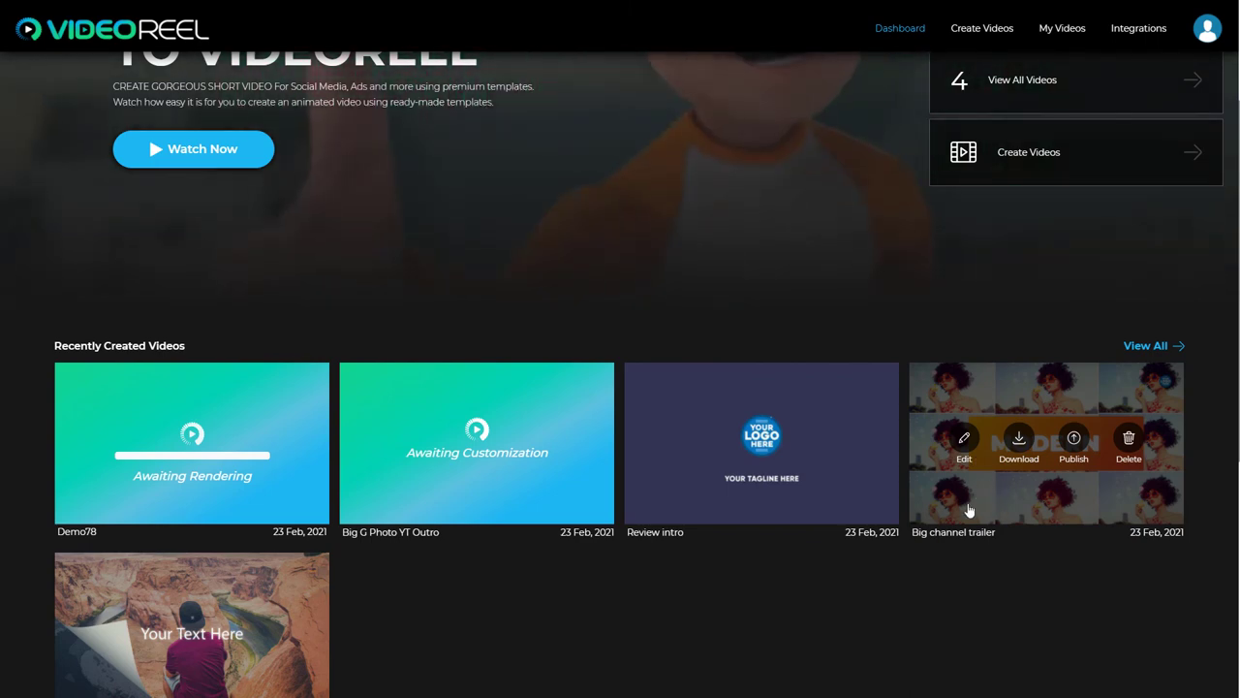
scroll(334, 519, down, 2)
mouse_move(144, 492)
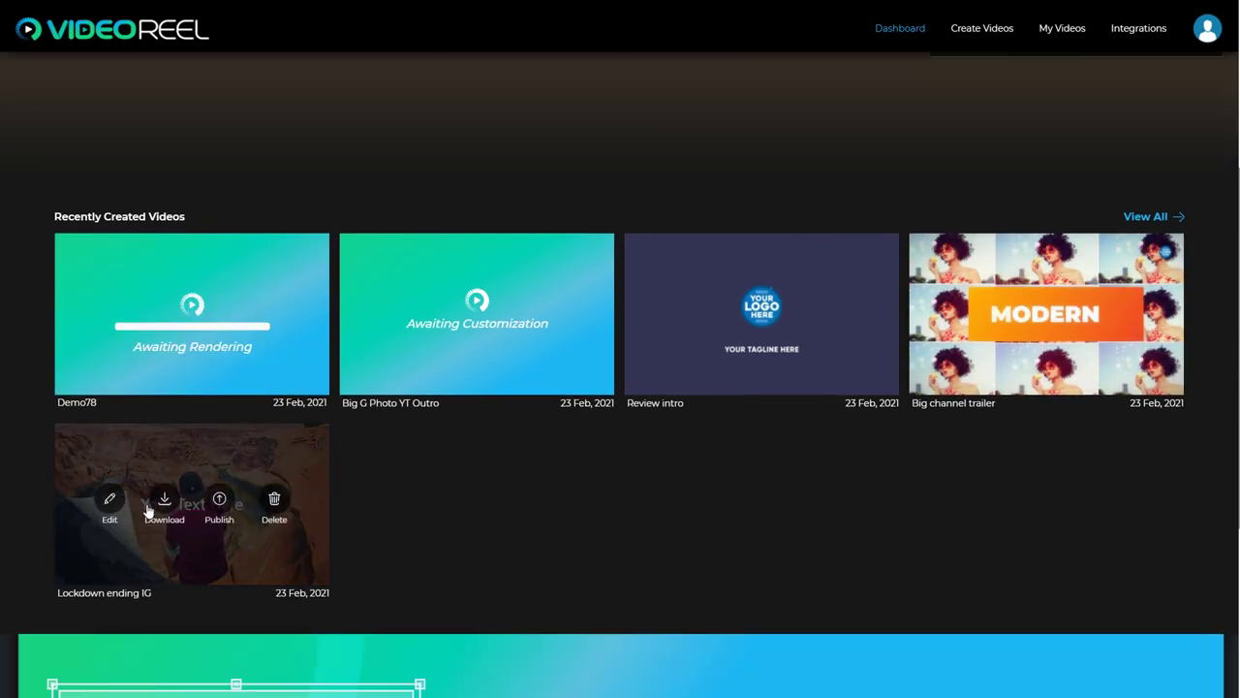